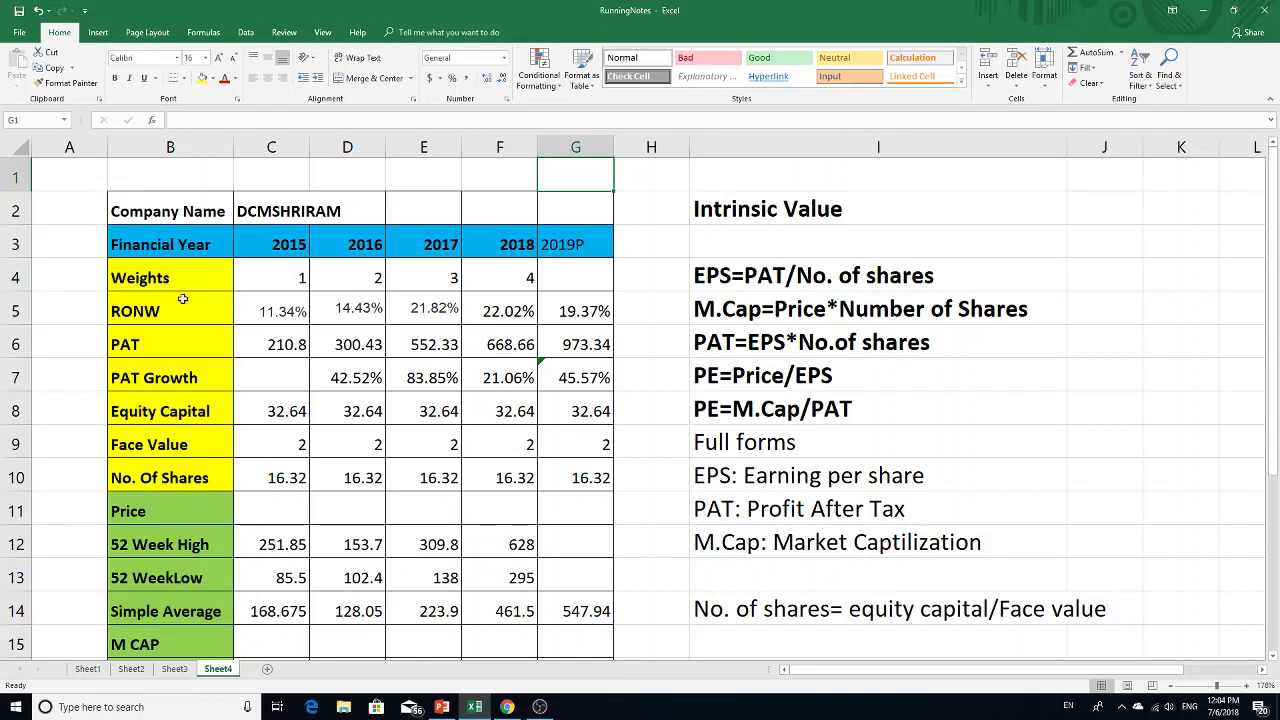
Change the fill of the Weights label cell in column B to the standard light green
click(143, 277)
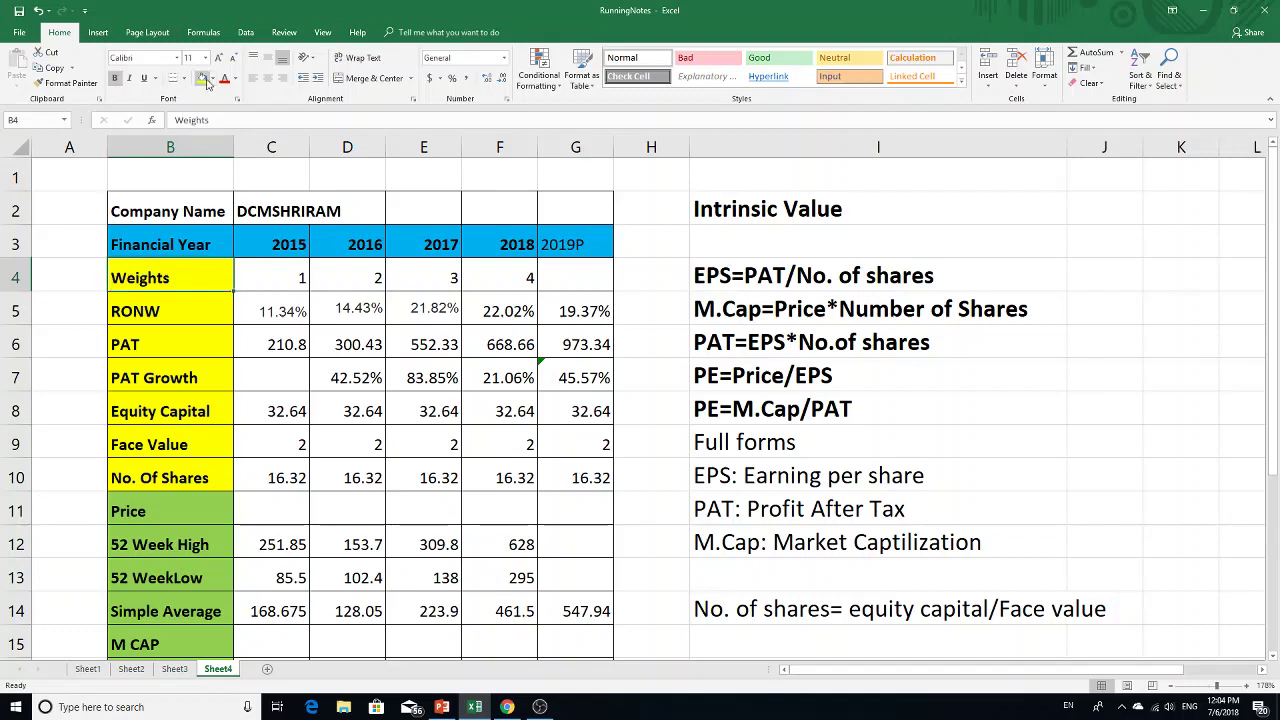
click(212, 82)
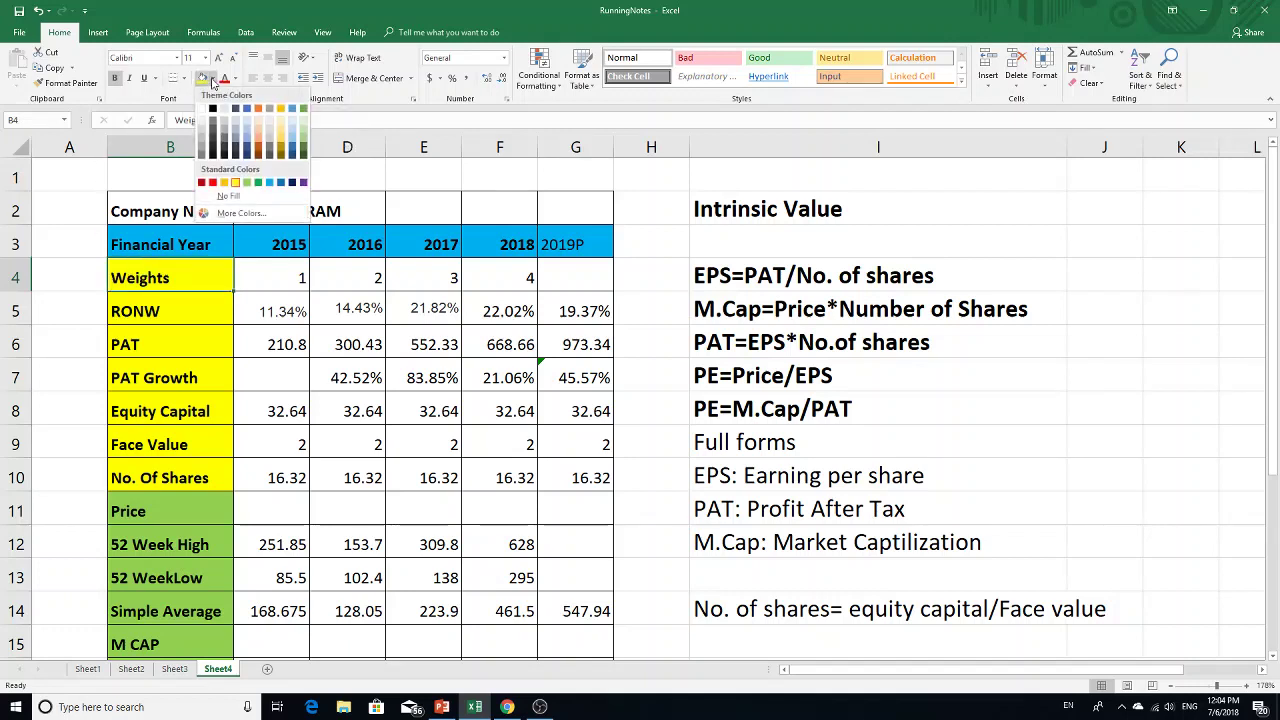
click(246, 180)
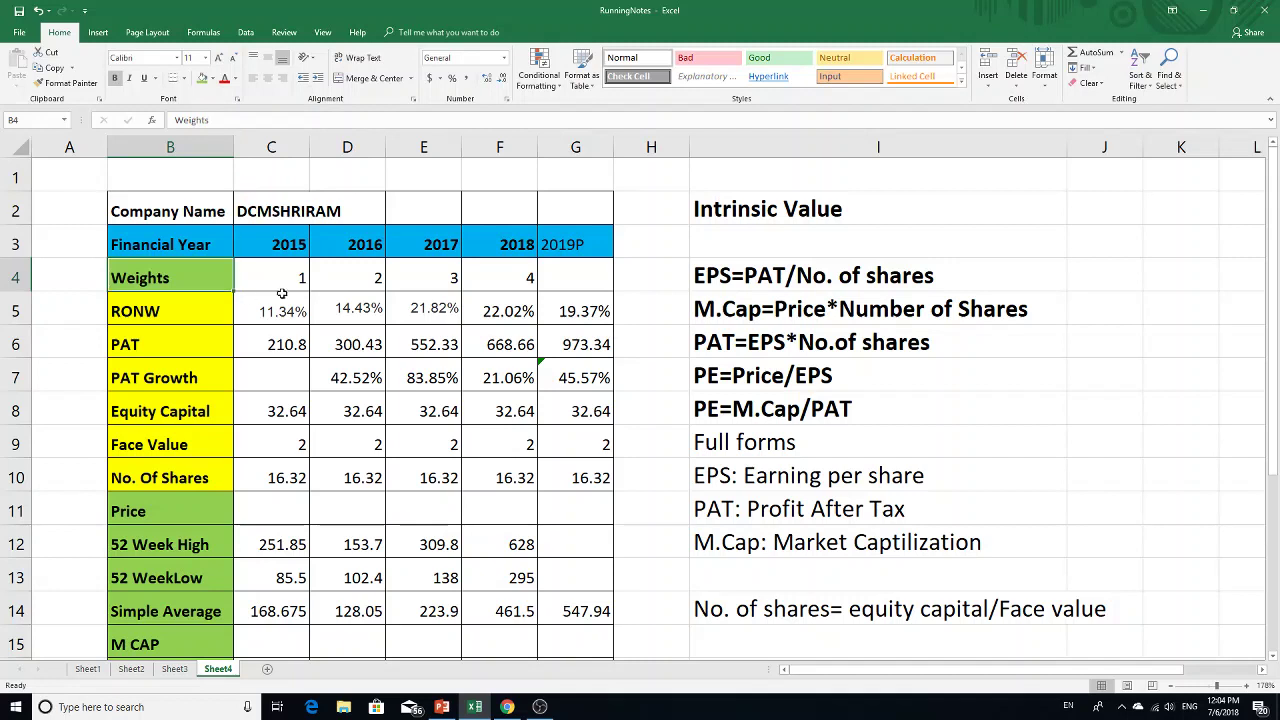
click(501, 277)
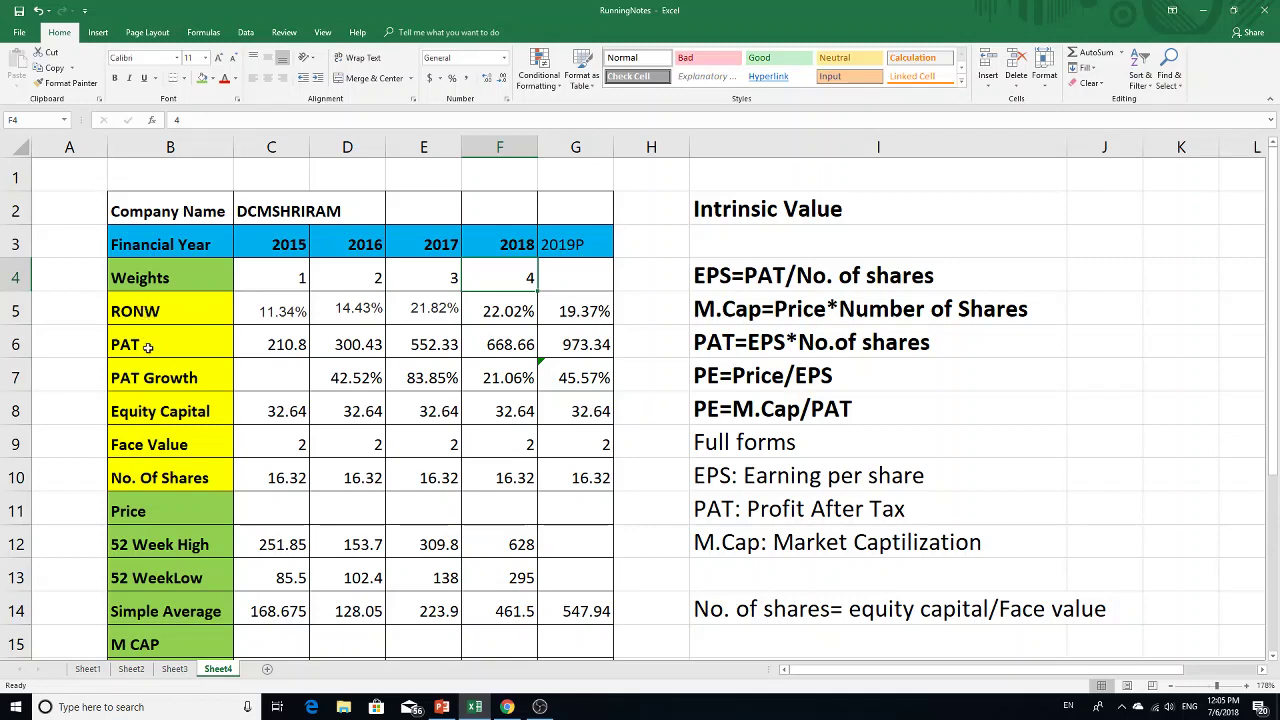
Switch to Chrome, search Moneycontrol for "dcm" and open the DCM Shriram stock quote page
click(194, 445)
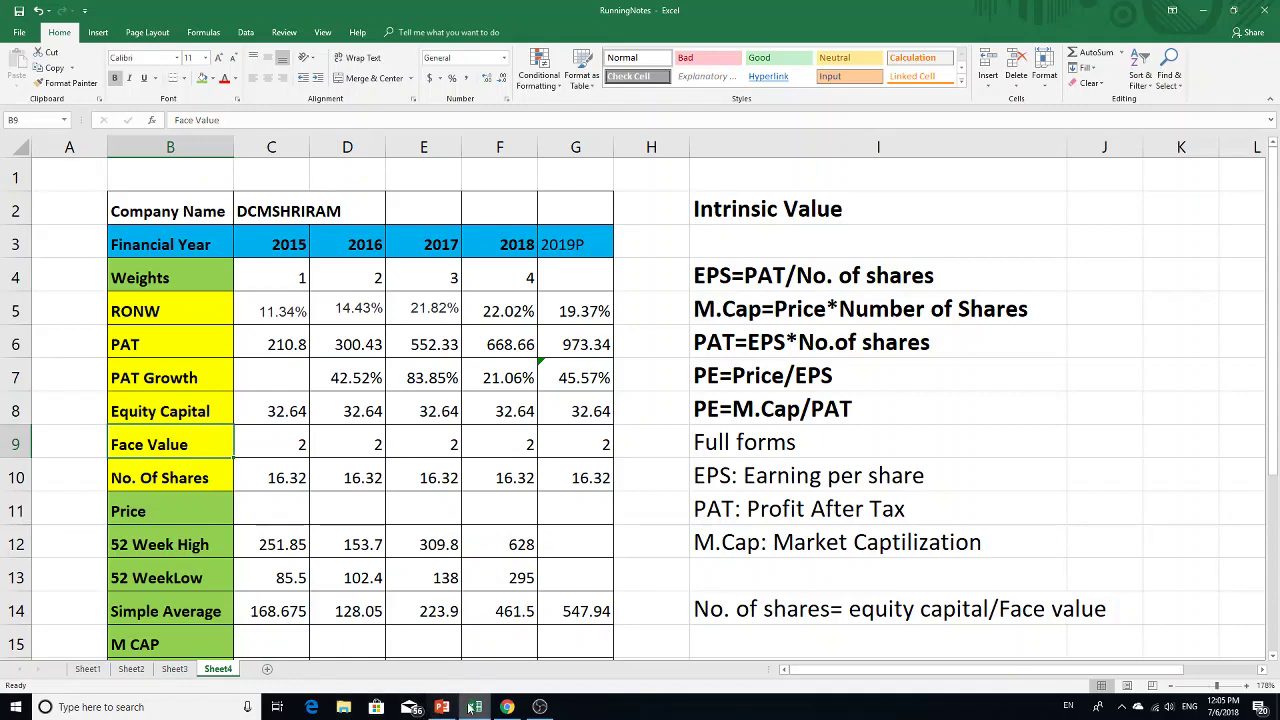
click(507, 707)
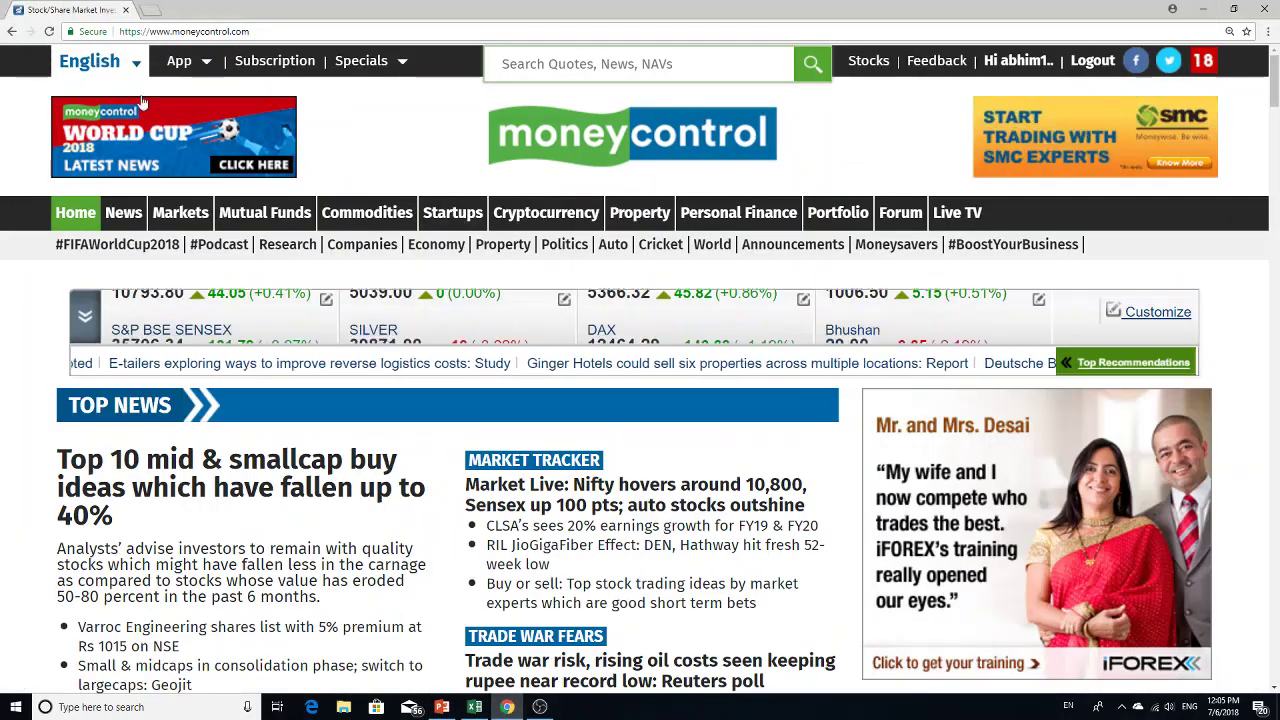
click(588, 62)
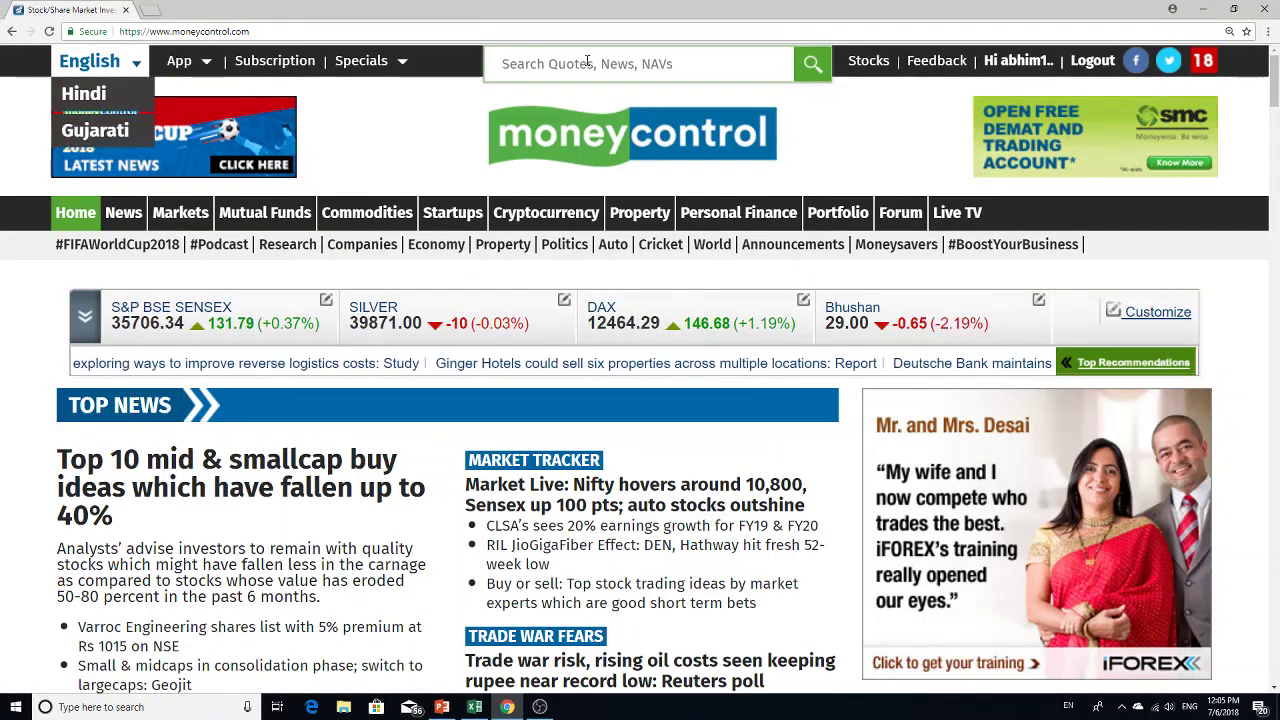
text(dcm)
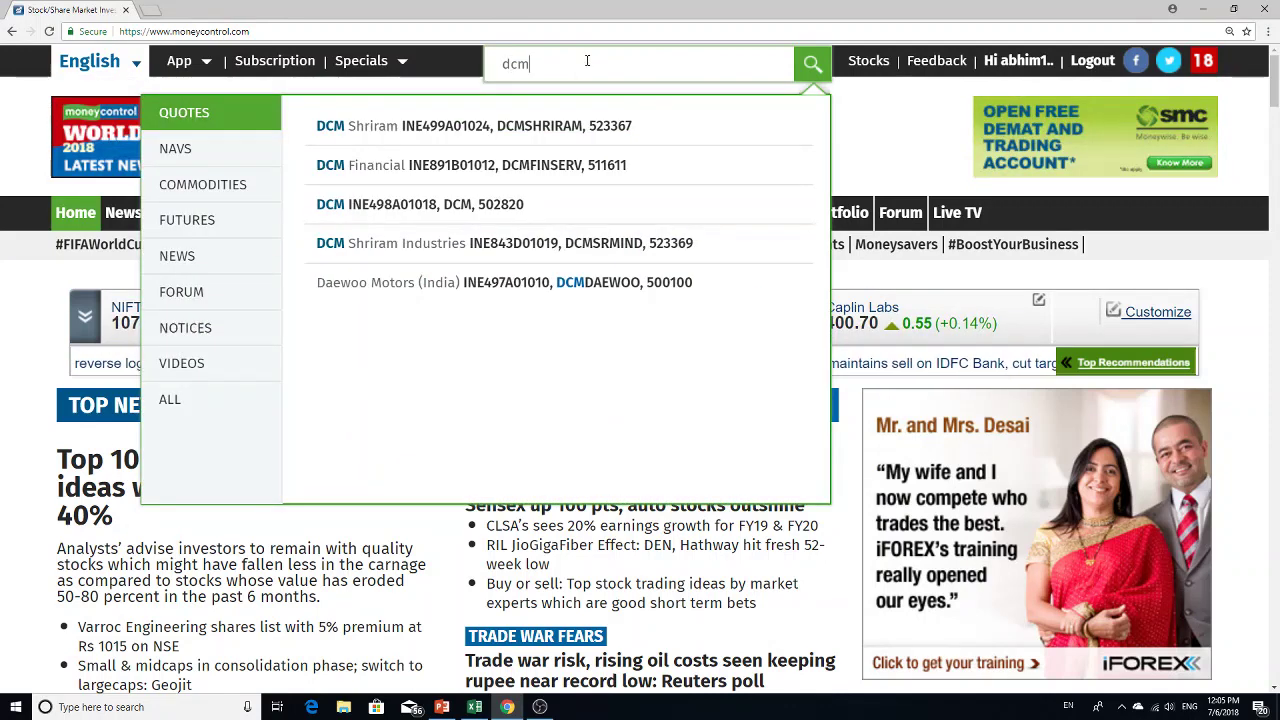
click(560, 125)
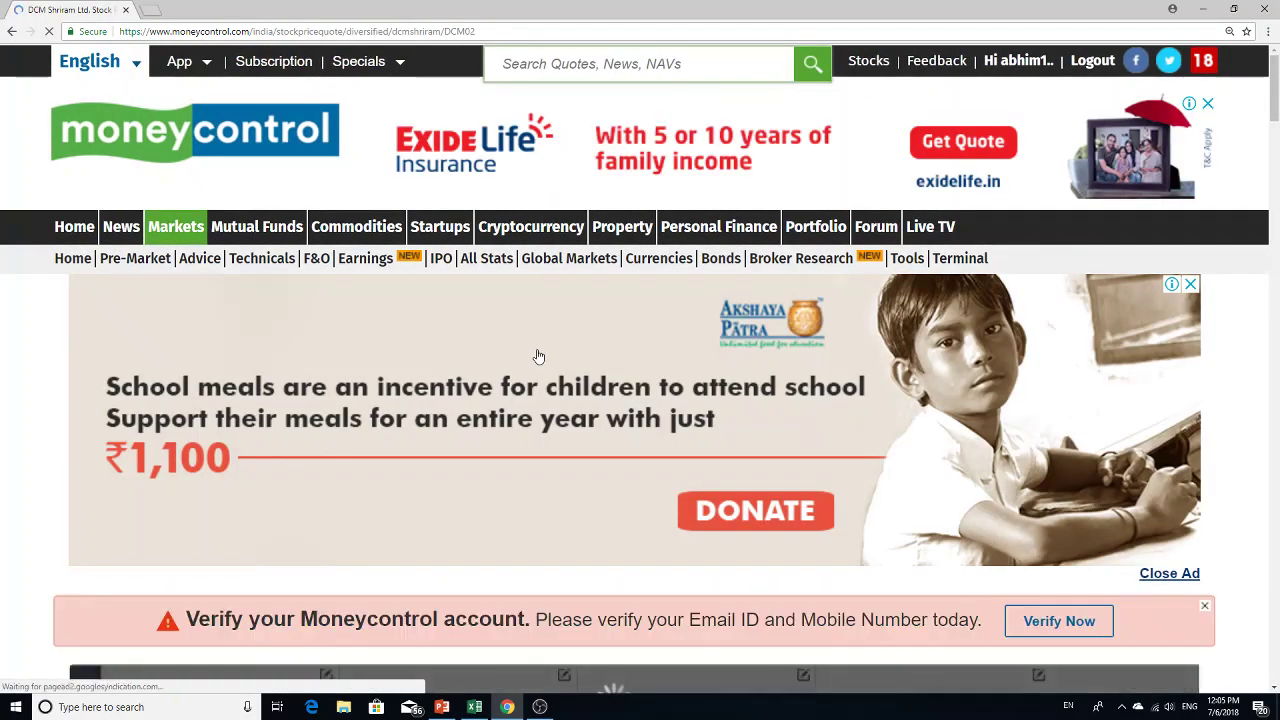
Find the face value entry in DCM Shriram's key figures on the quote page and highlight its label
scroll(538, 357, down, 6)
scroll(538, 357, down, 1)
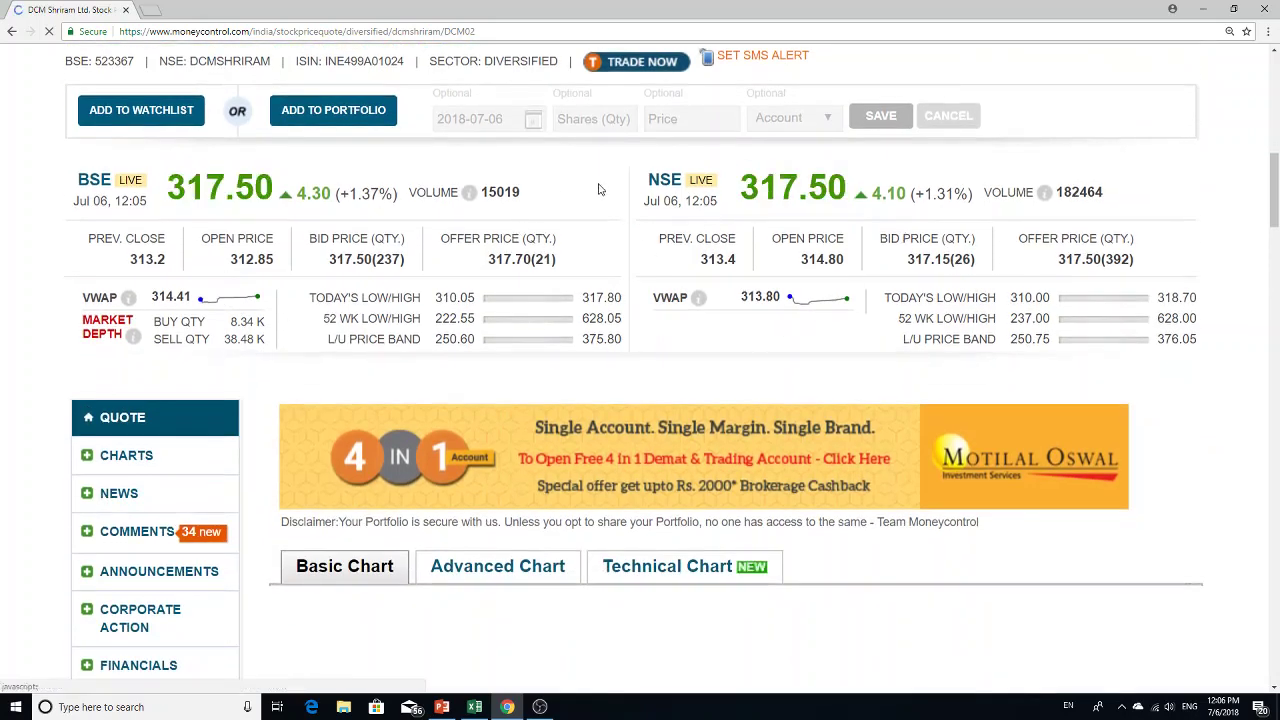
scroll(597, 190, down, 1)
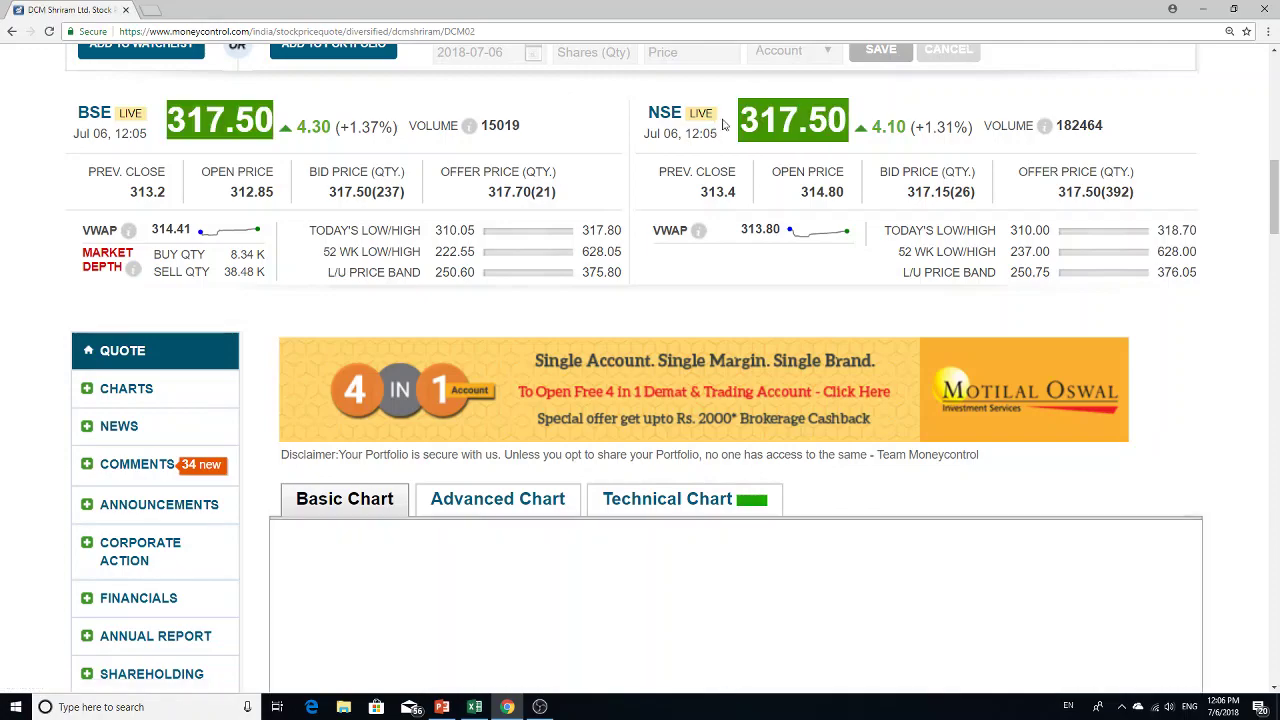
scroll(790, 143, down, 3)
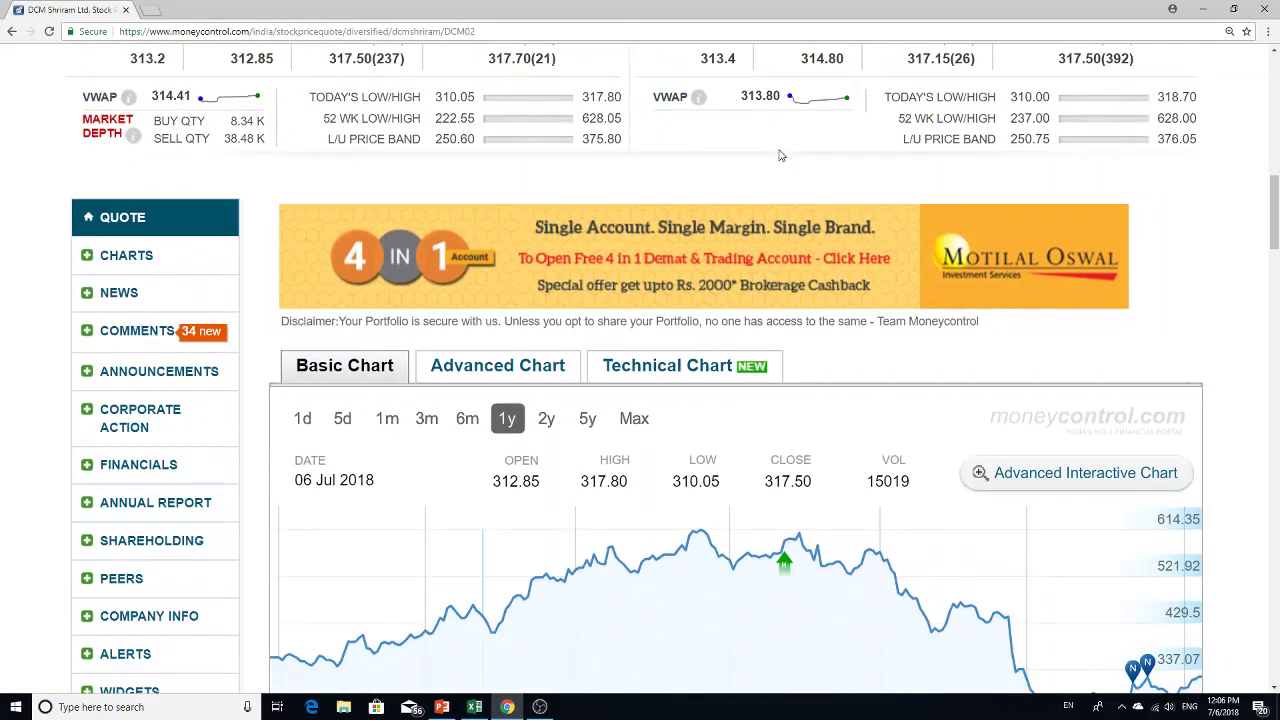
scroll(500, 235, down, 6)
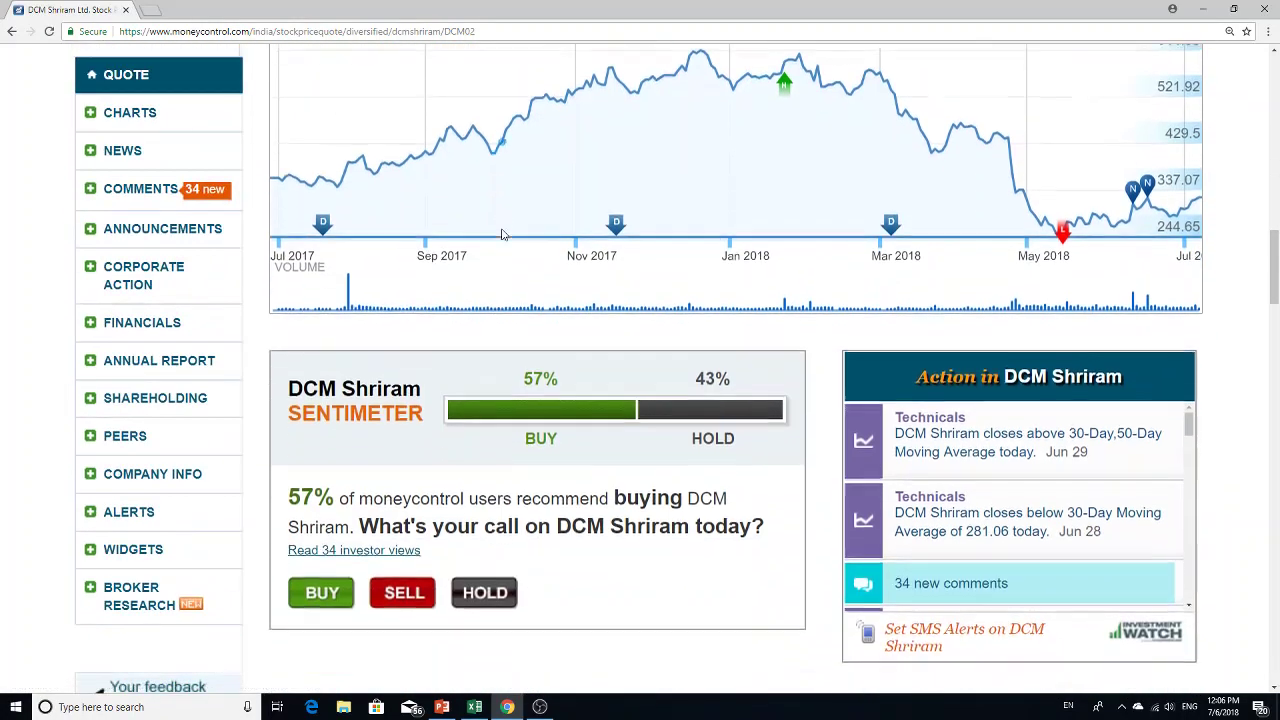
scroll(505, 233, up, 5)
scroll(507, 232, down, 10)
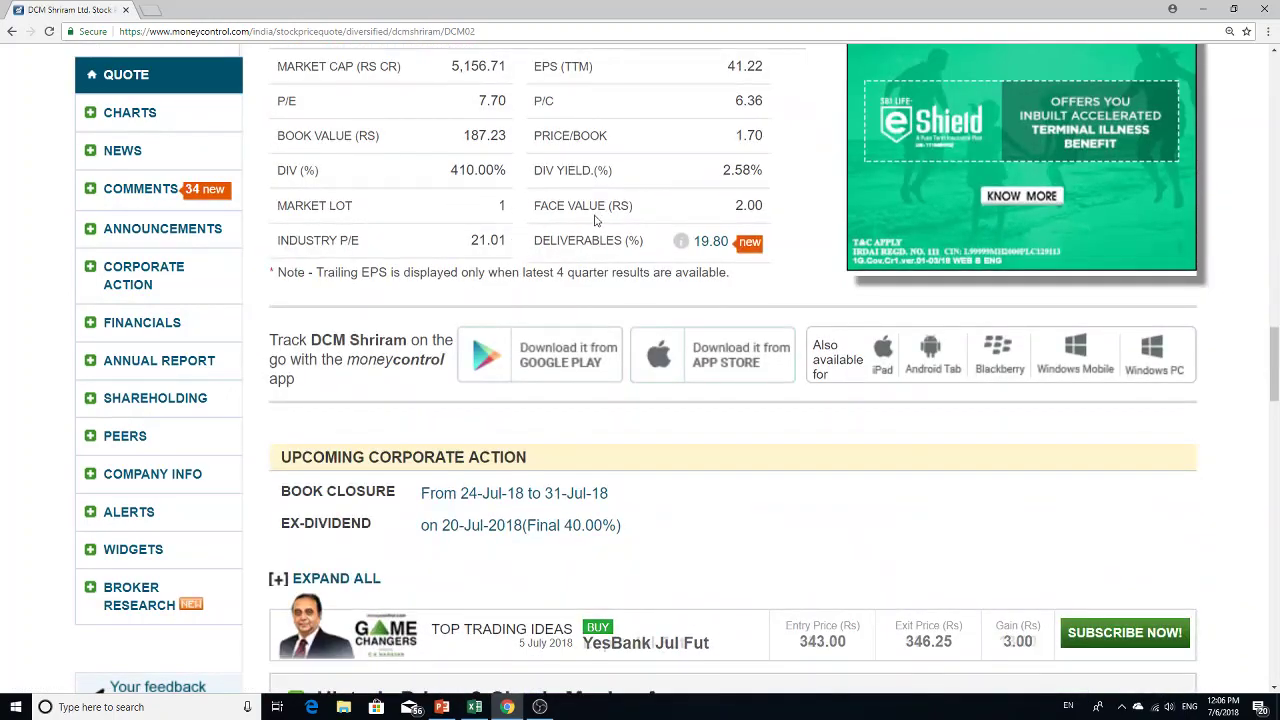
drag(632, 206, 604, 206)
click(647, 214)
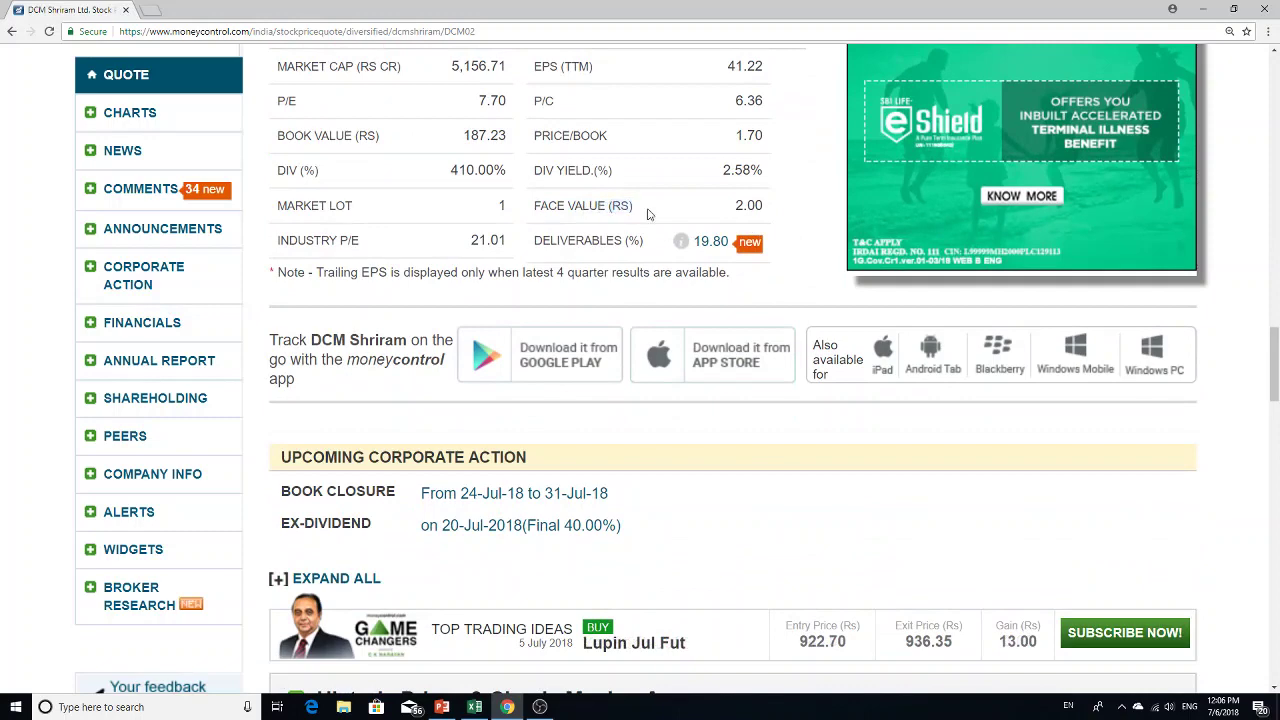
triple_click(782, 208)
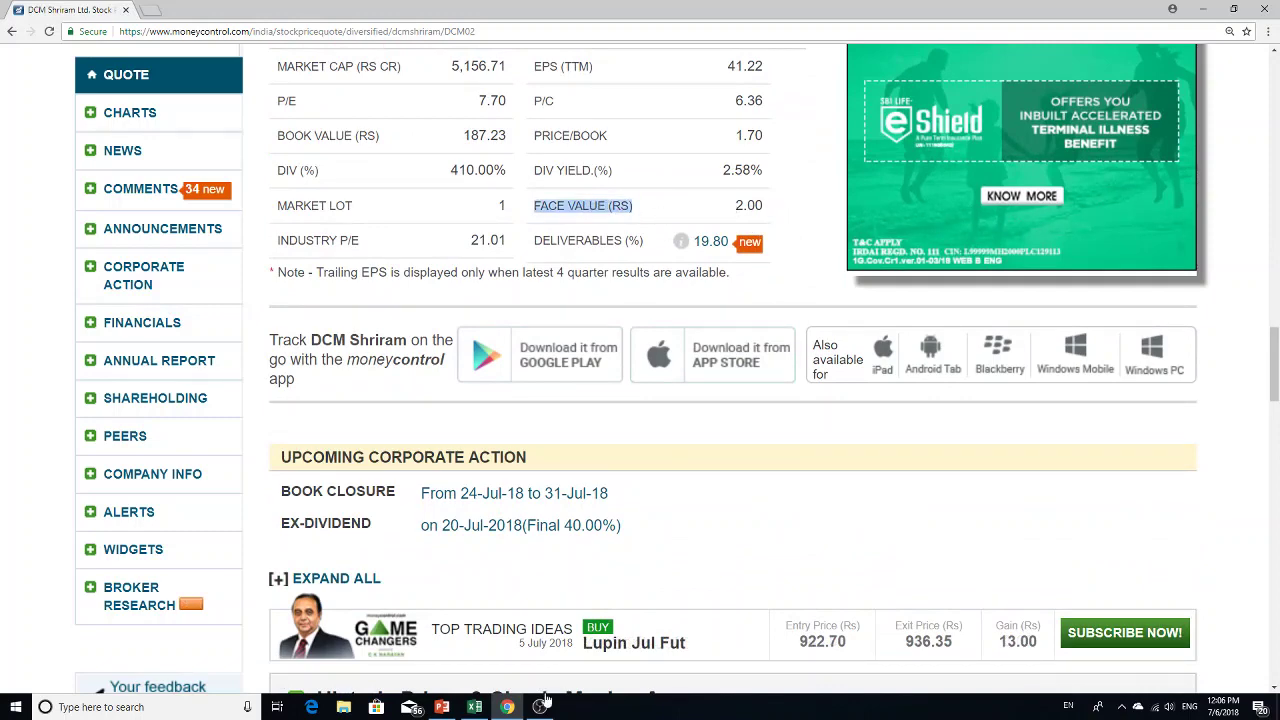
Switch to Excel and enter a face value of 2 in the yearly columns of the Face Value row
click(476, 707)
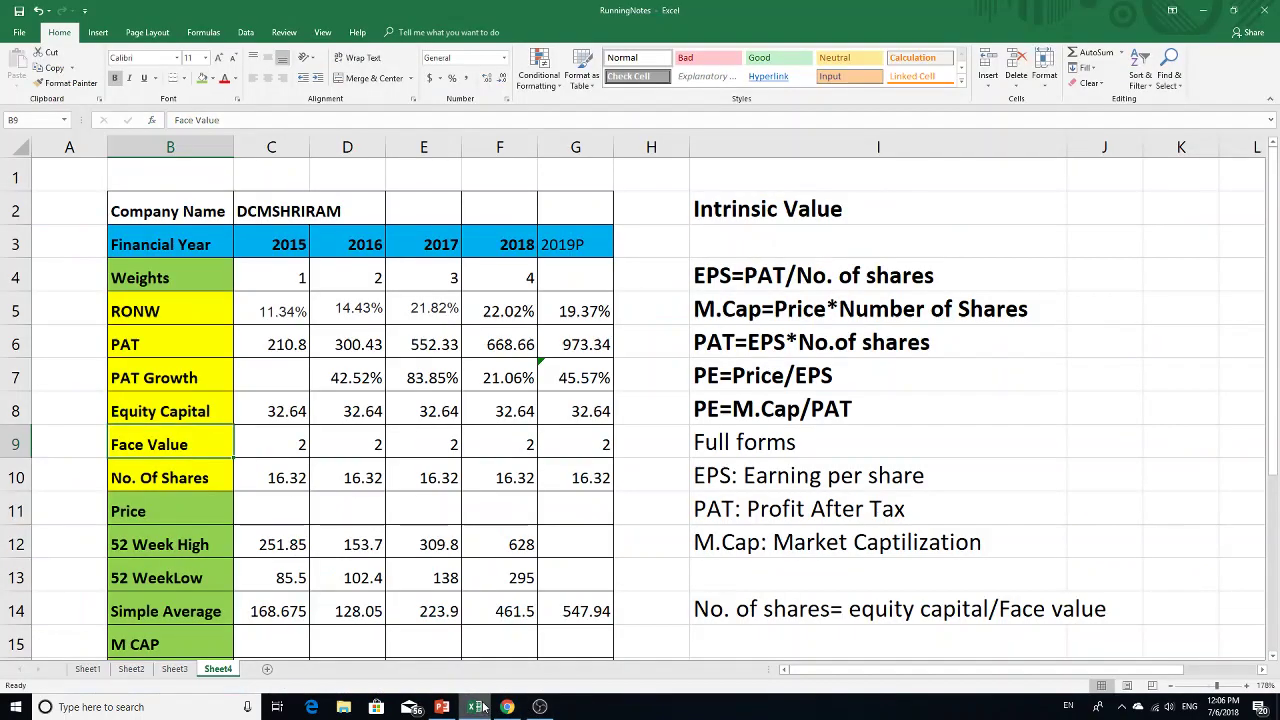
click(296, 446)
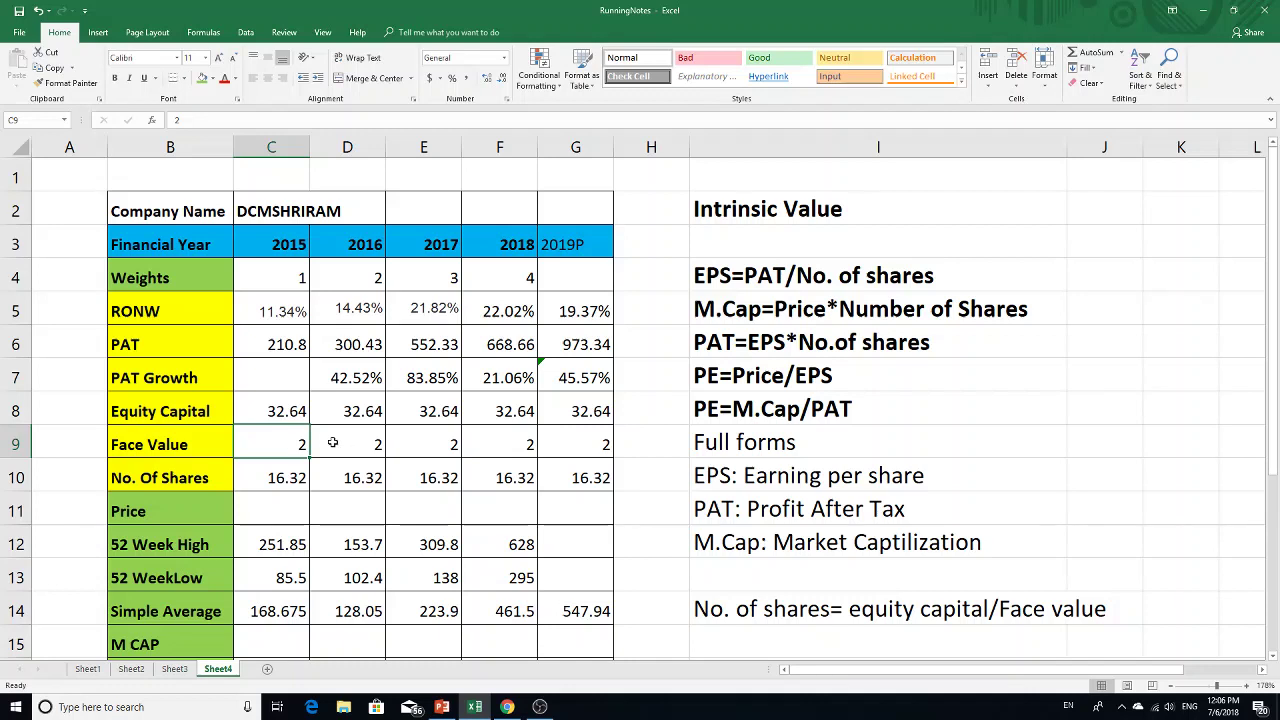
key(Right)
key(Right)
text(2)
key(Right)
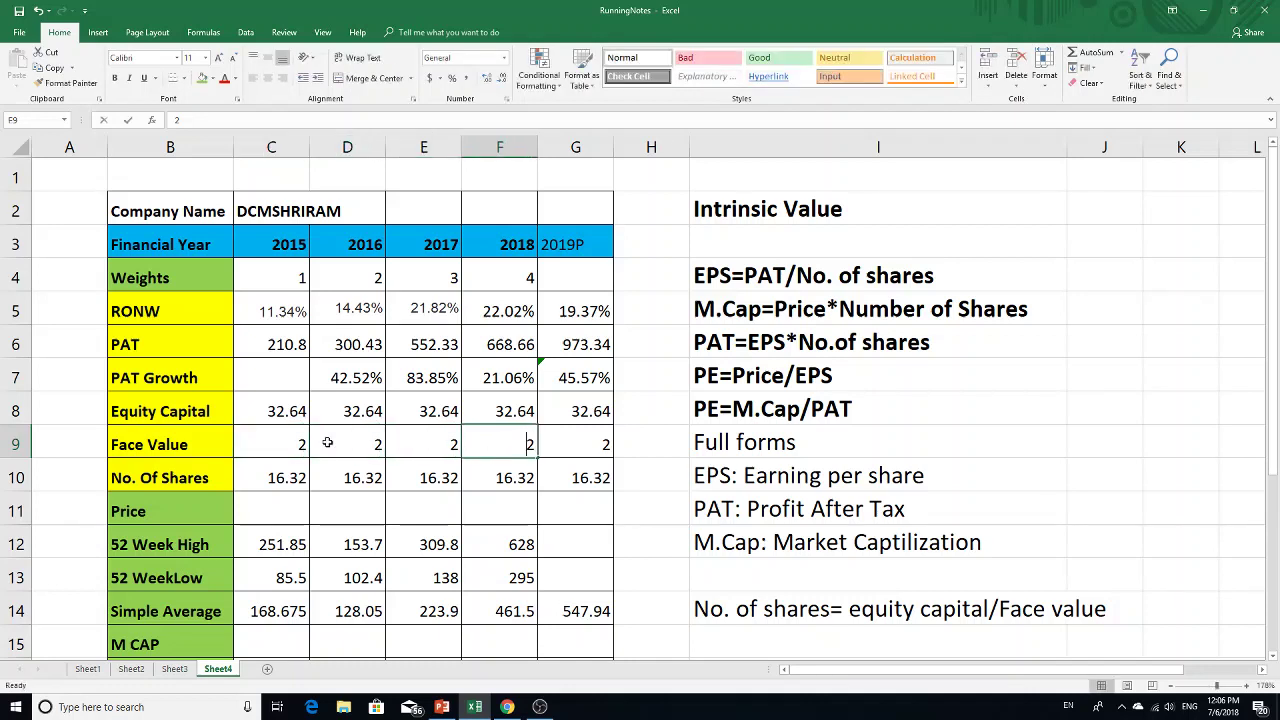
key(Right)
text(2)
Fill the Face Value label cell with the same light green
click(174, 451)
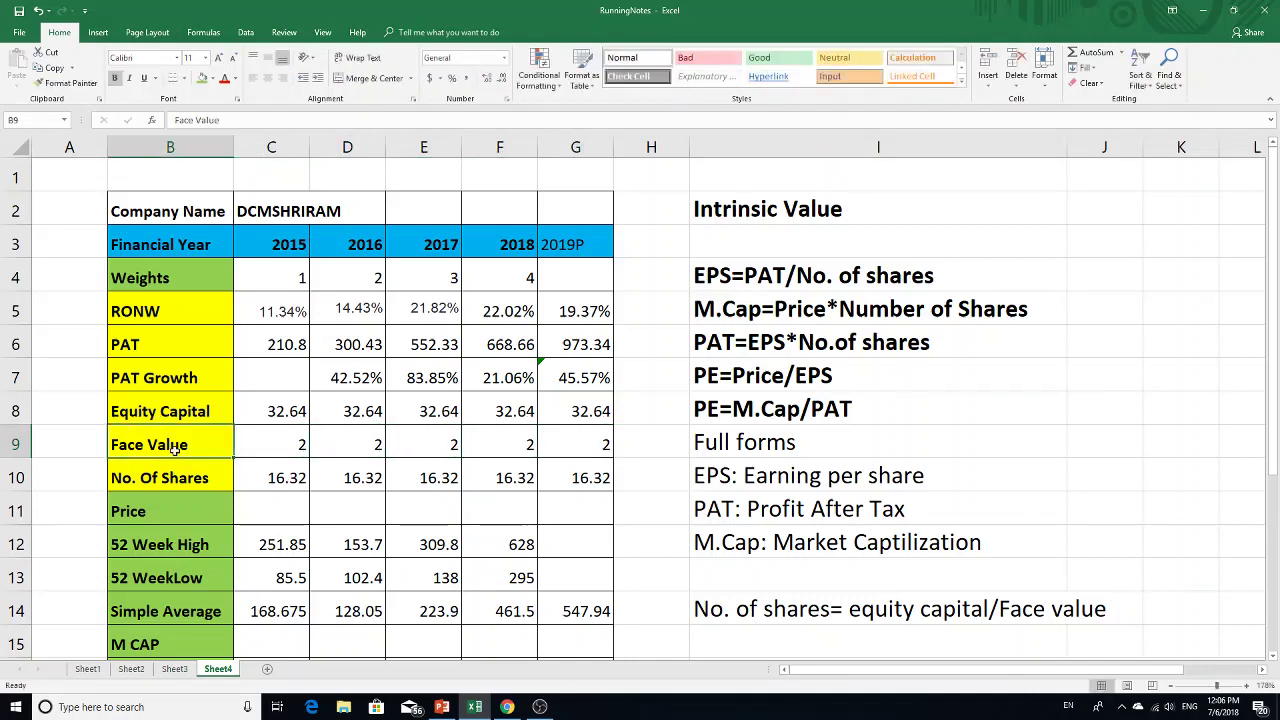
click(201, 78)
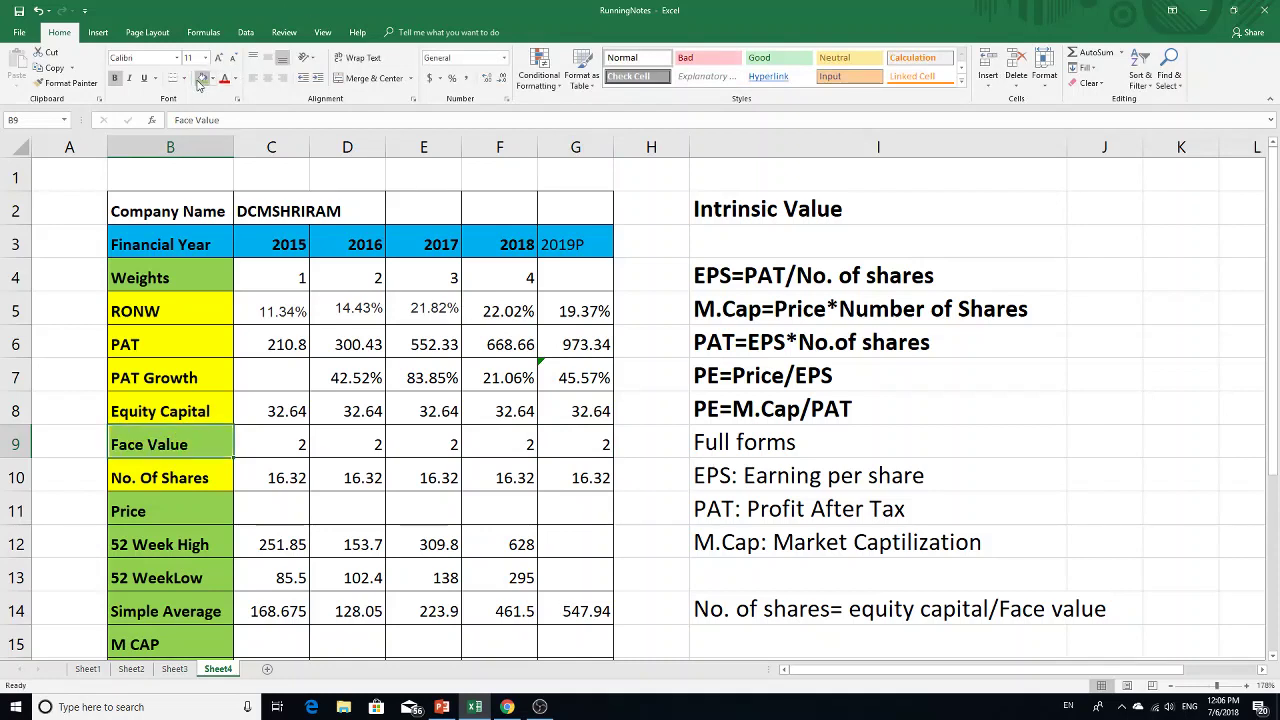
click(334, 464)
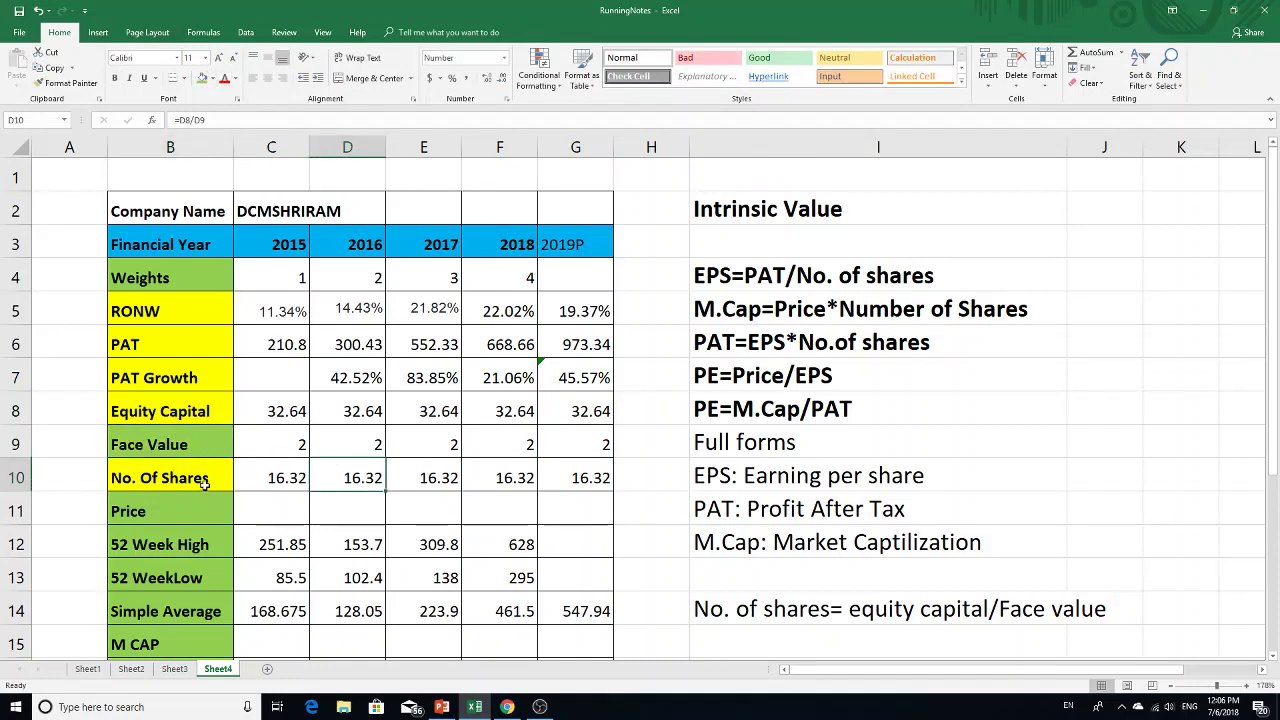
Switch to Chrome and open DCM Shriram's consolidated balance sheet in the old format
click(188, 411)
key(F4)
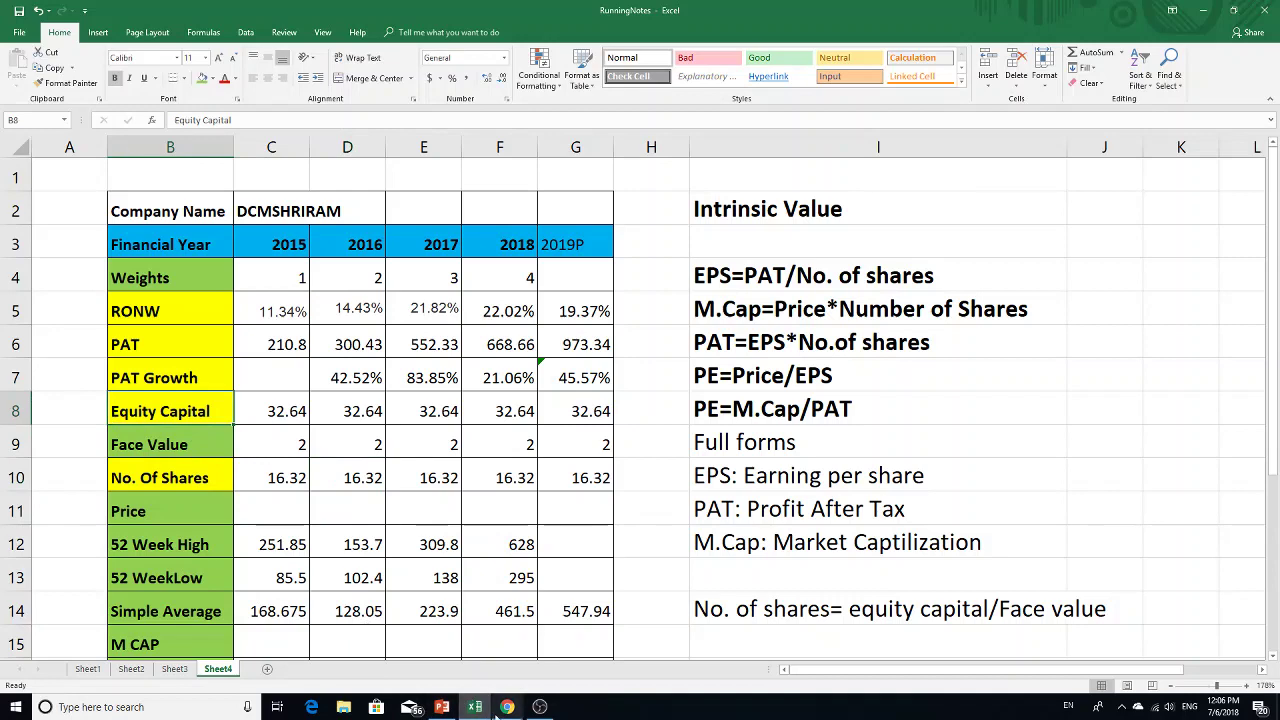
click(507, 707)
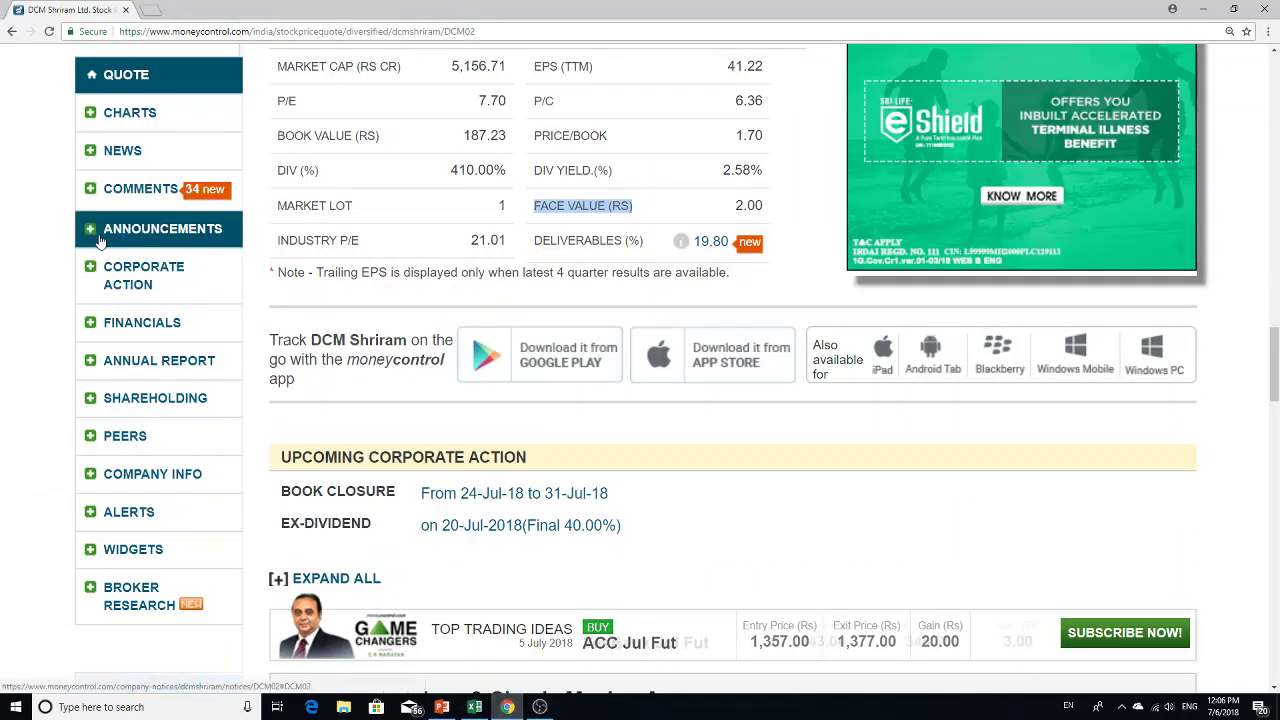
click(155, 318)
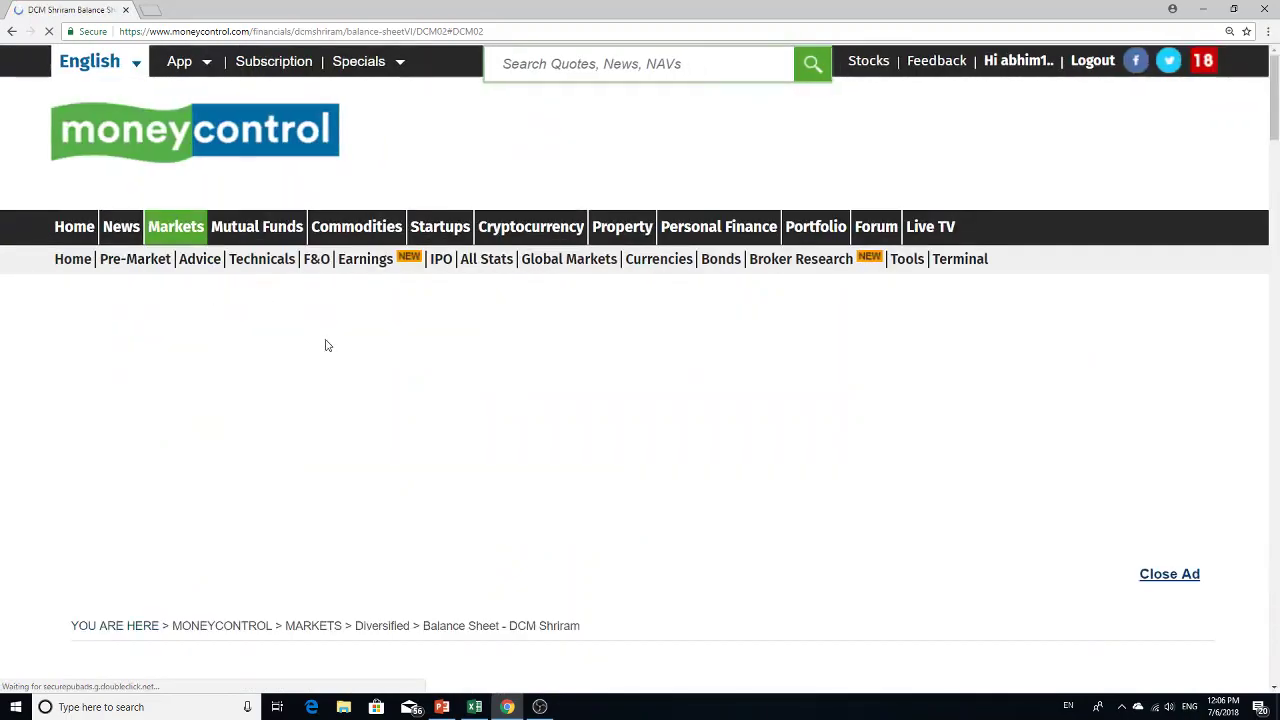
scroll(405, 237, up, 10)
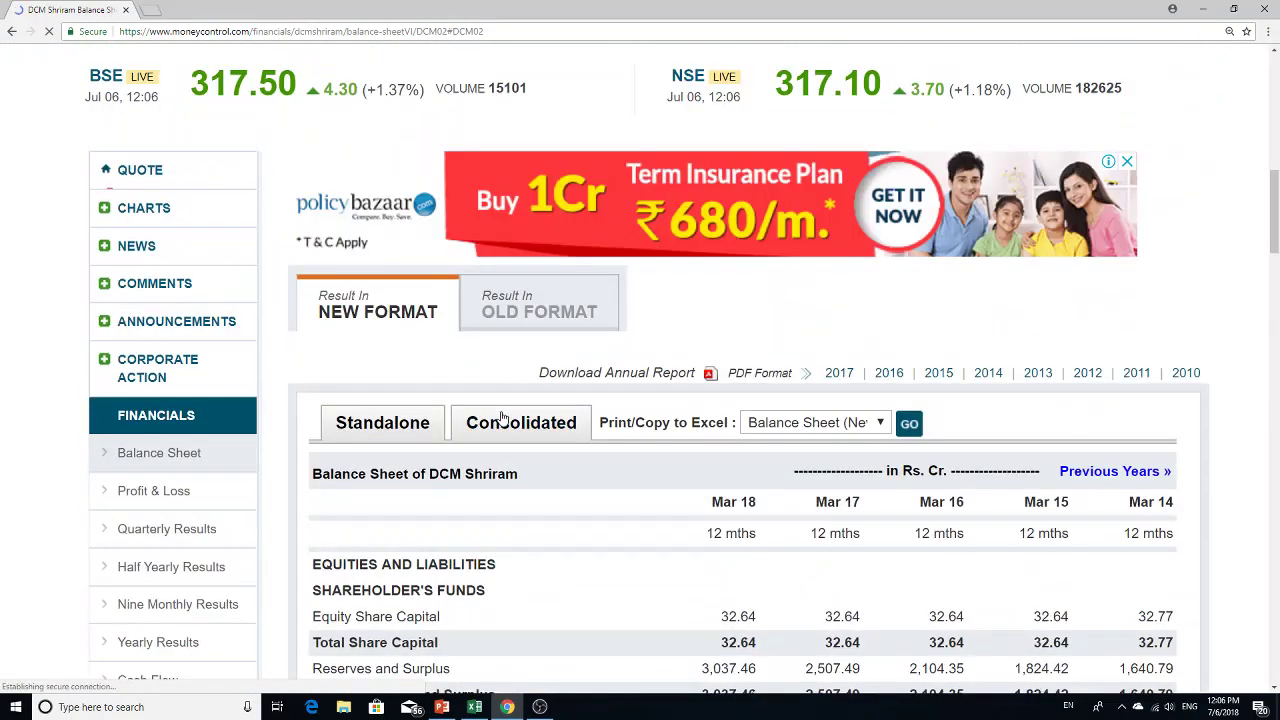
click(503, 420)
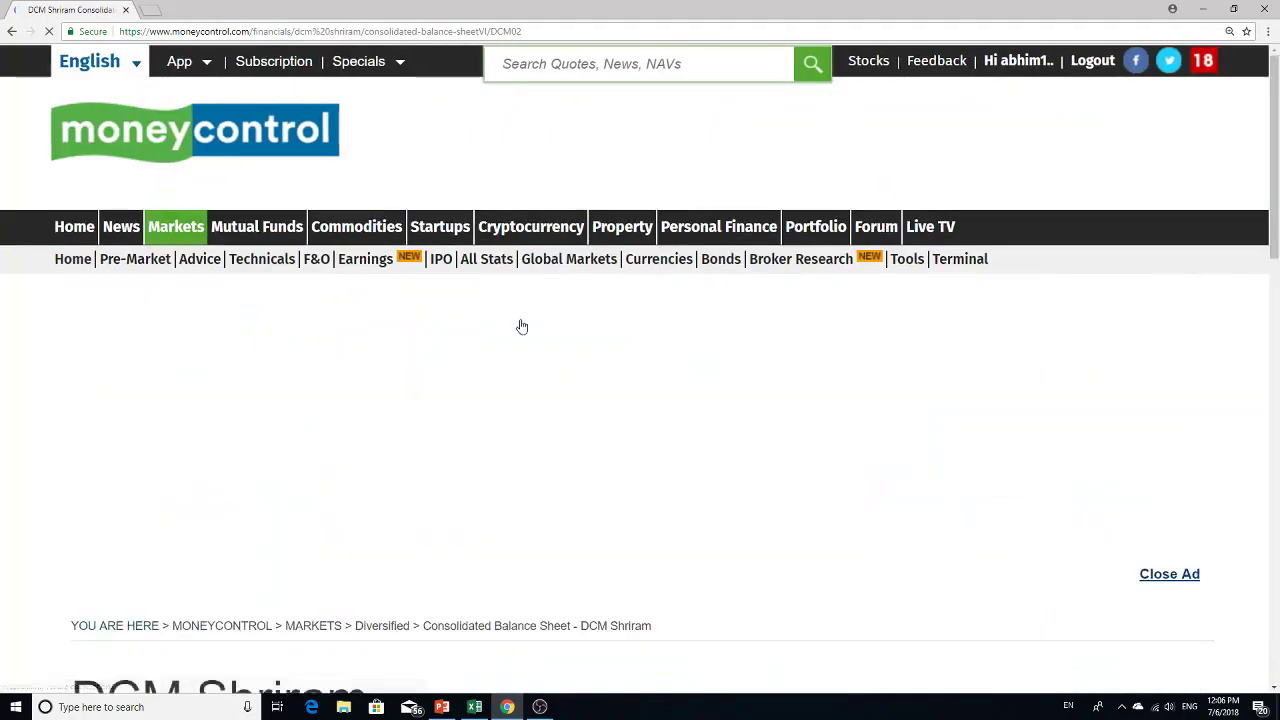
scroll(520, 326, down, 6)
scroll(484, 378, down, 3)
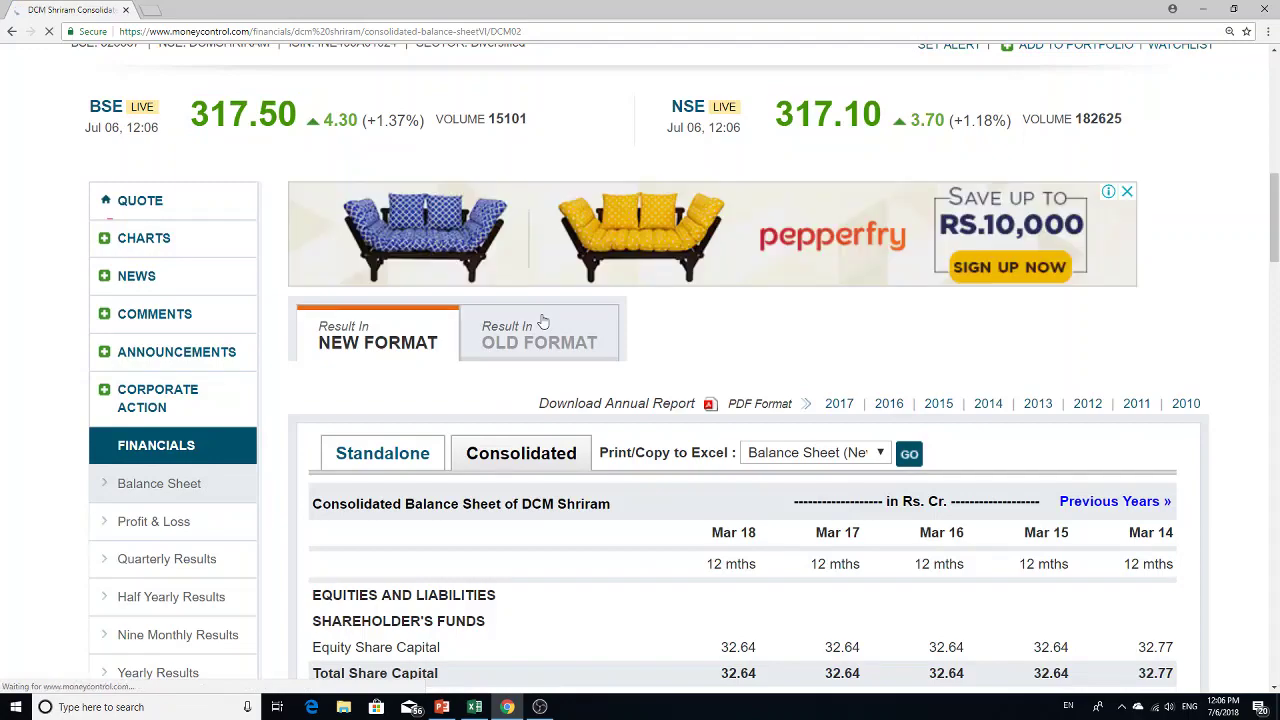
click(543, 321)
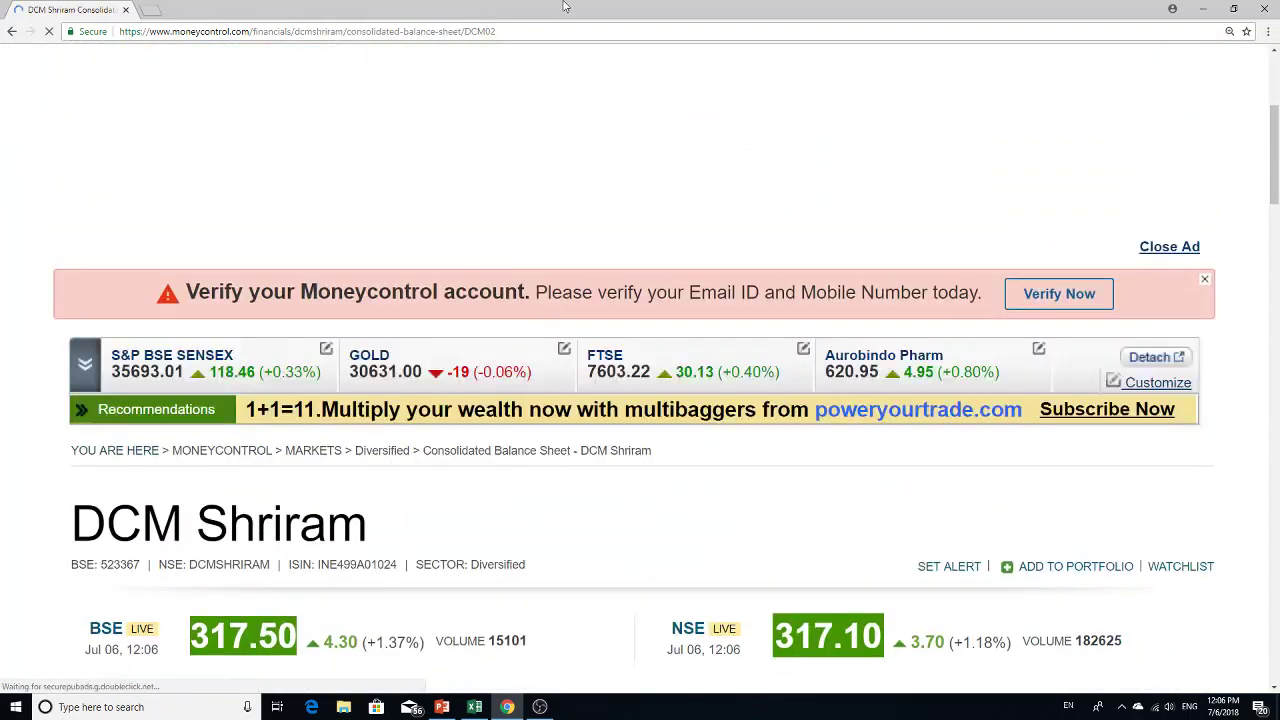
Check the Total Share Capital figures for Mar '18 and Mar '15 in the consolidated balance sheet
scroll(600, 330, down, 9)
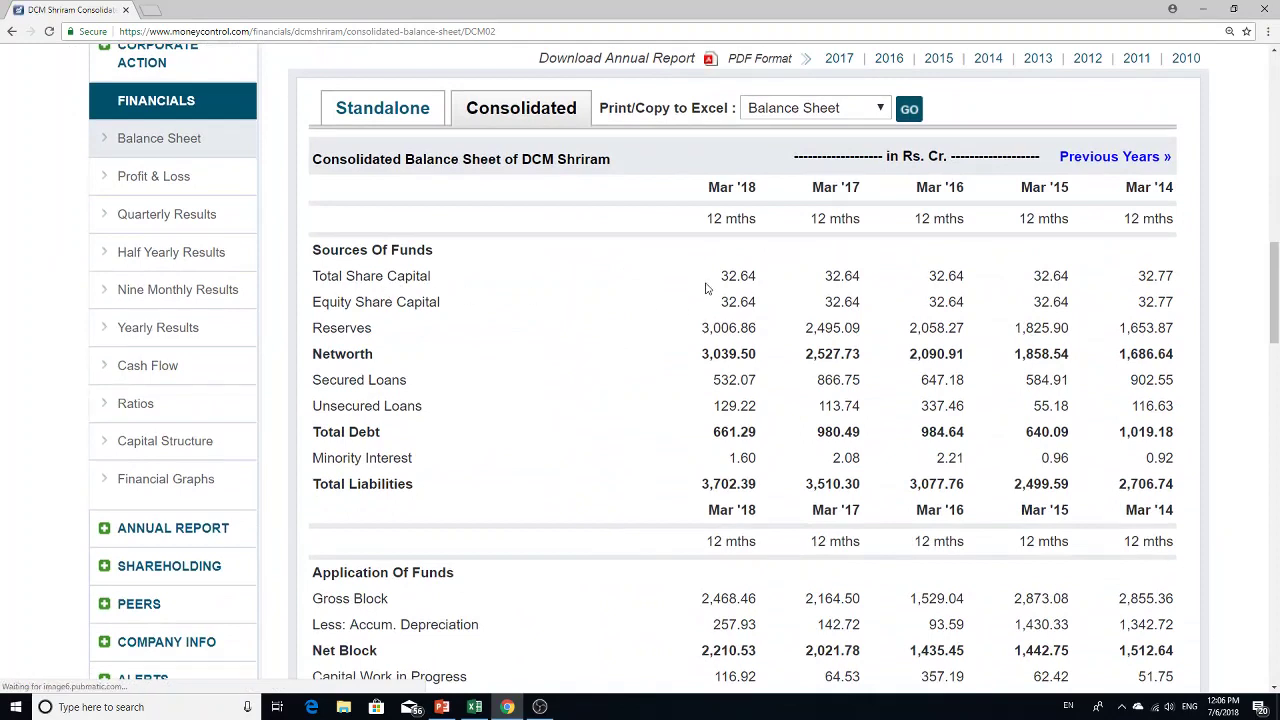
drag(712, 280, 764, 281)
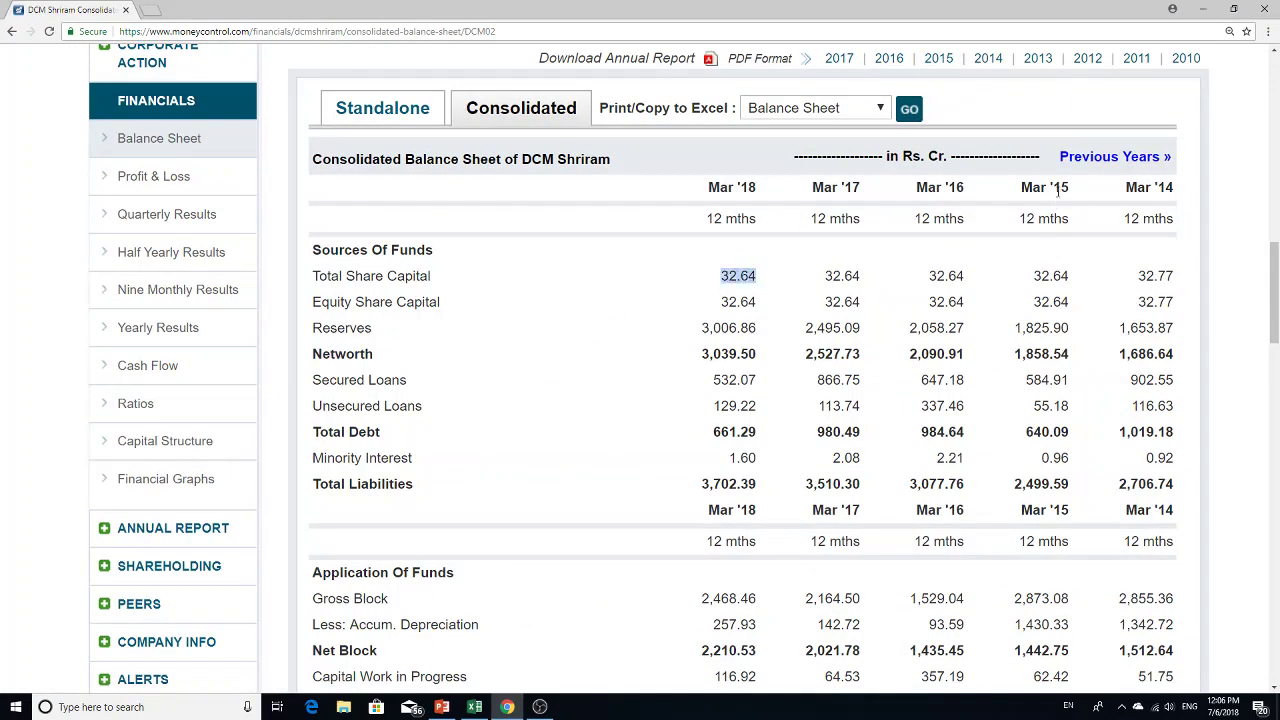
drag(1079, 280, 1028, 285)
Switch to Excel and fill the Equity Capital label cell with light green
click(483, 710)
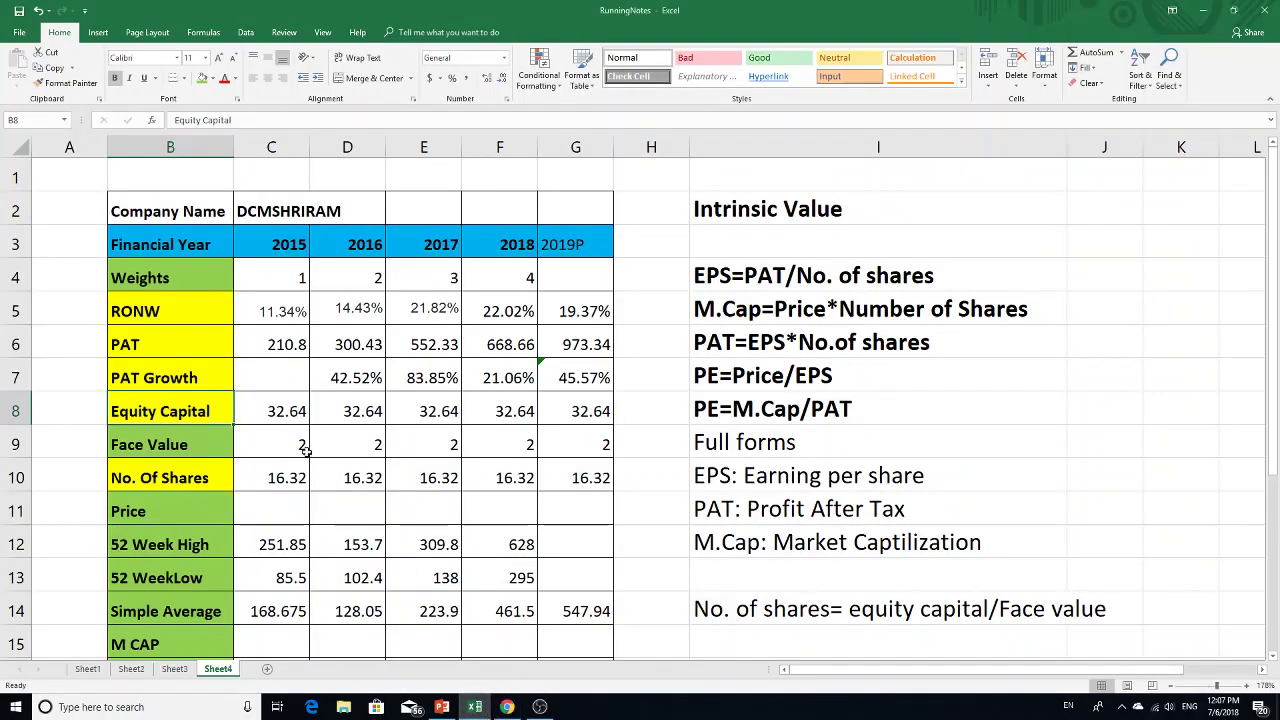
click(297, 412)
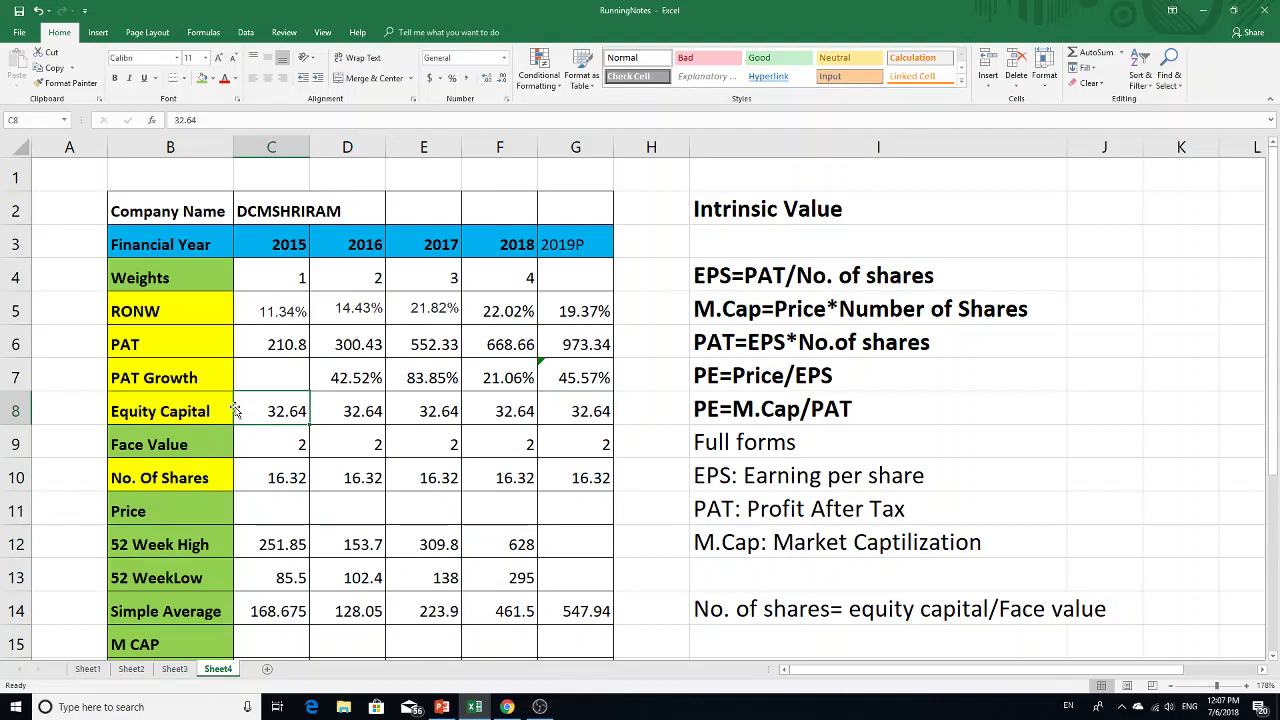
click(161, 415)
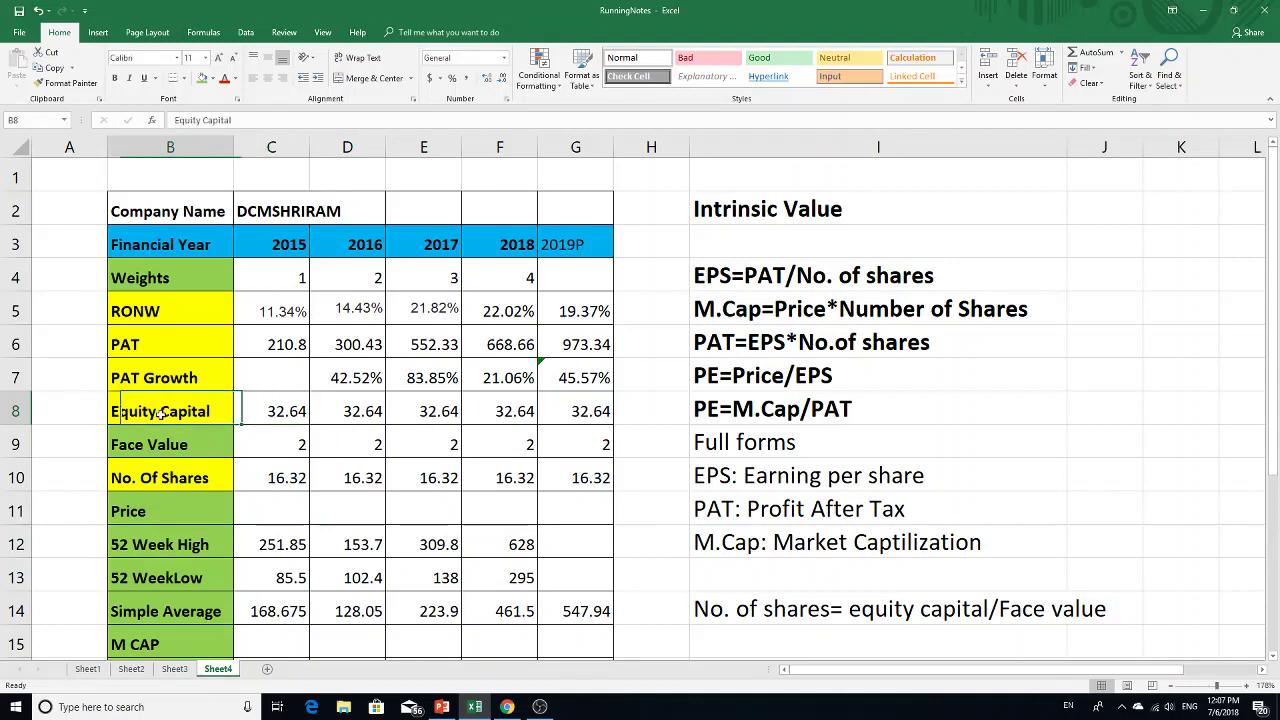
click(202, 84)
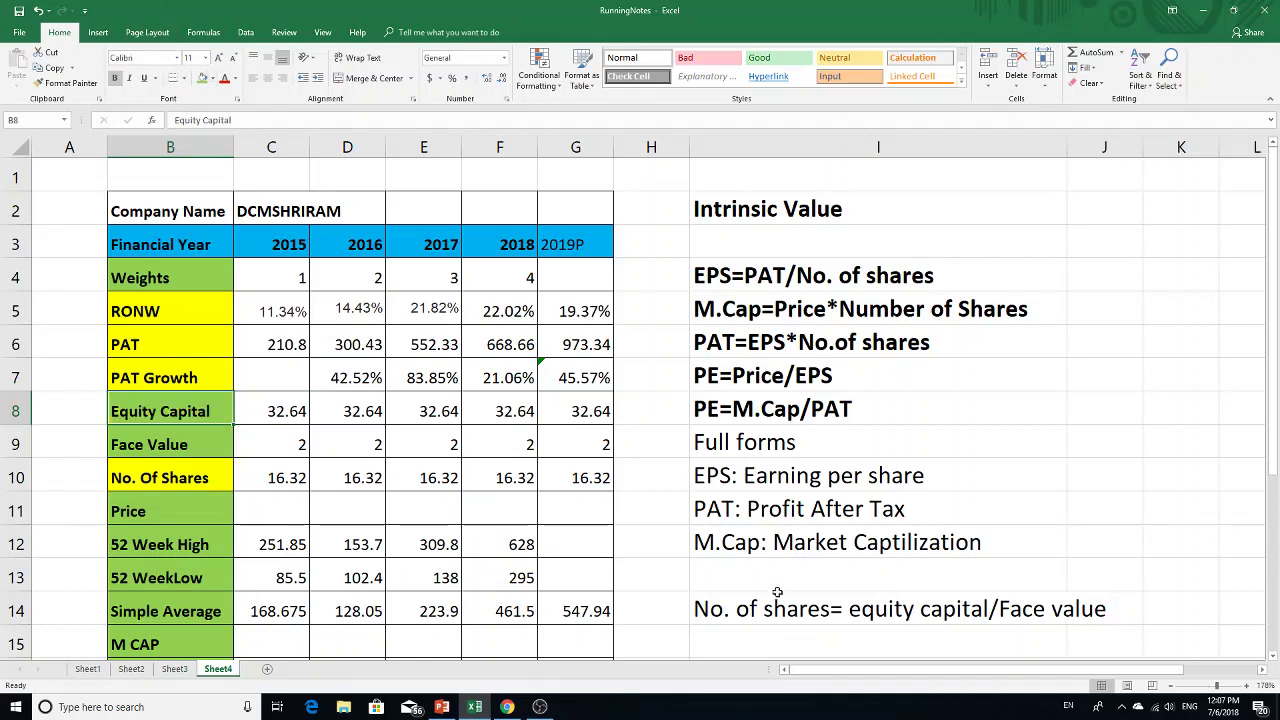
Fill the note cell containing the No. of shares formula with light green
click(185, 478)
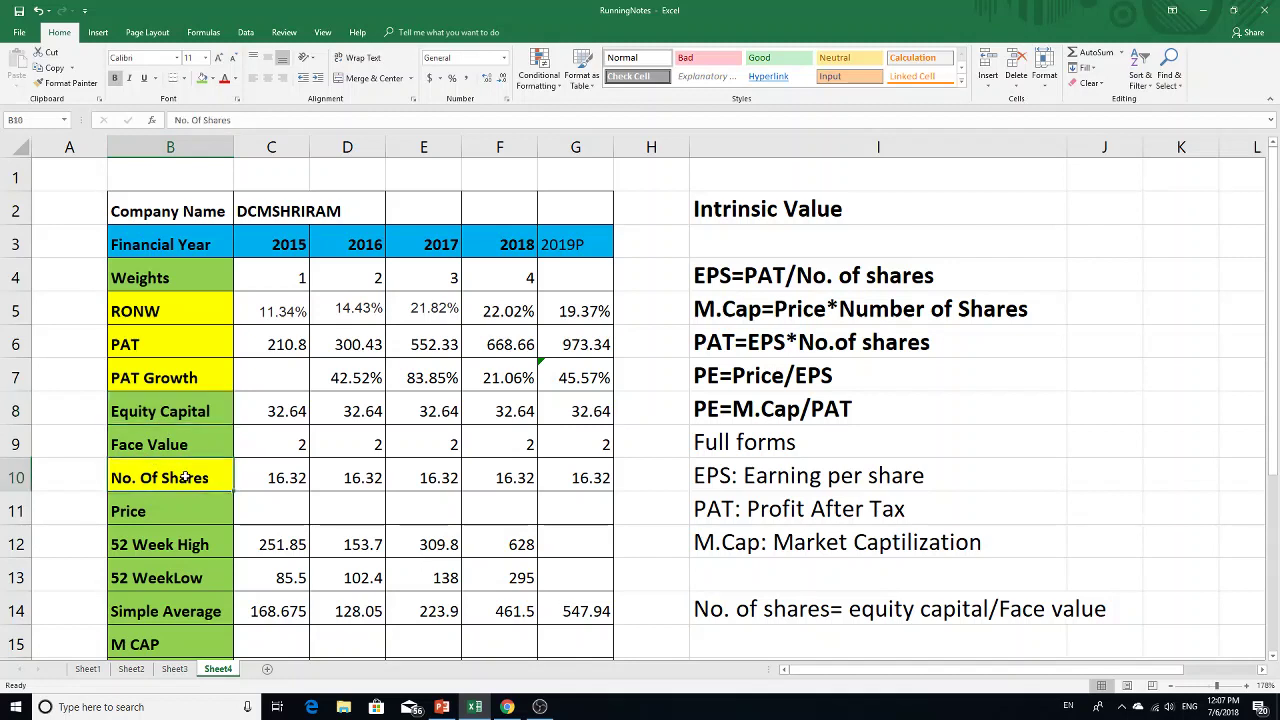
click(915, 605)
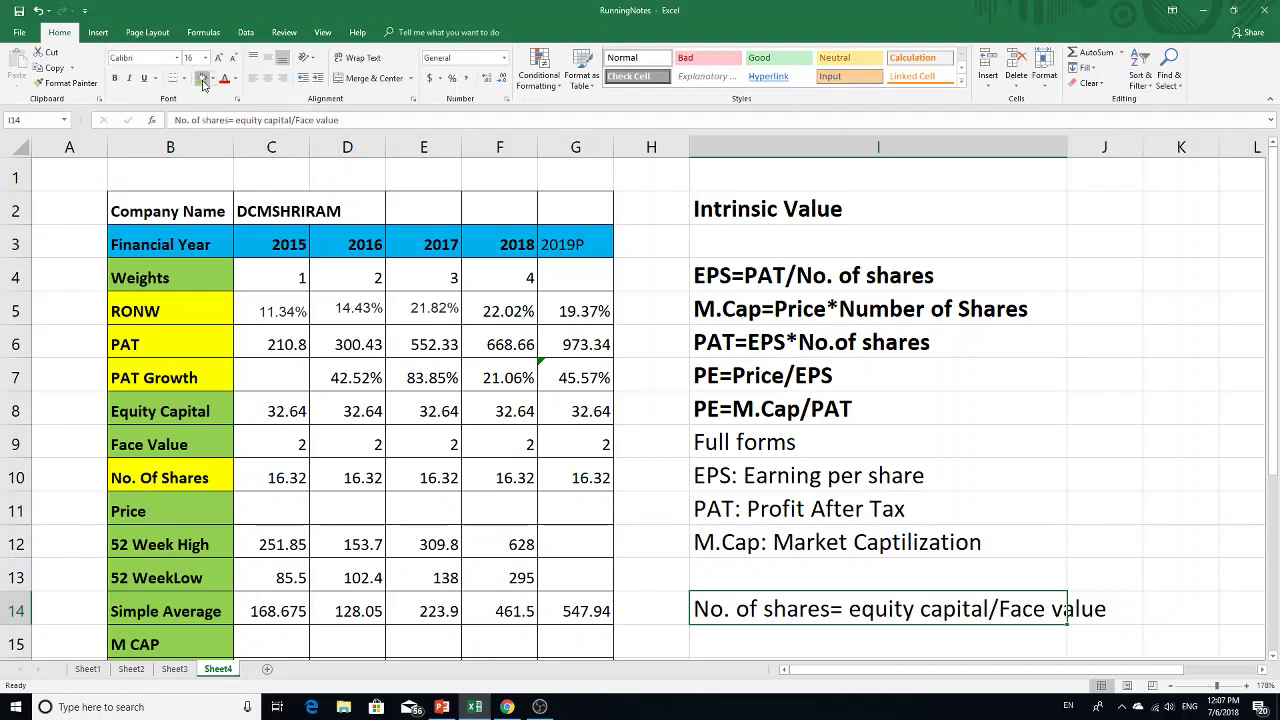
click(203, 80)
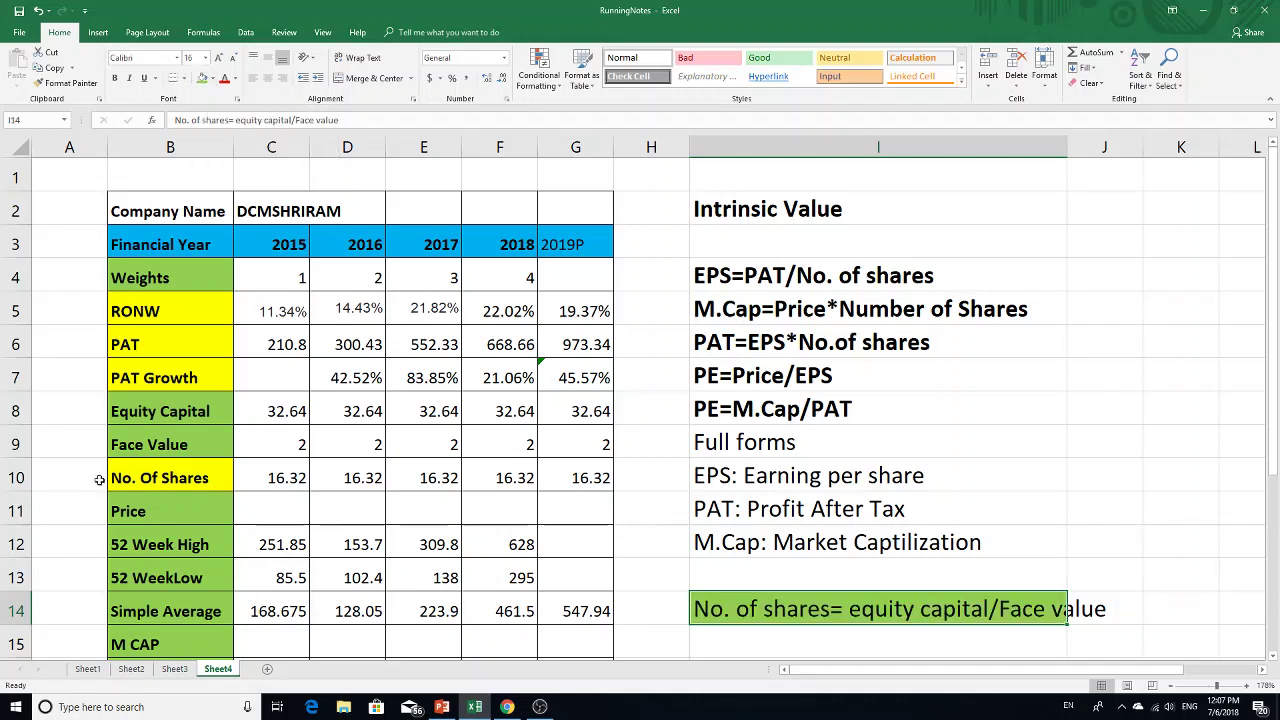
Enter the 2015 No. Of Shares formula as equity capital divided by face value, =C8/C9, in cell C10
click(255, 480)
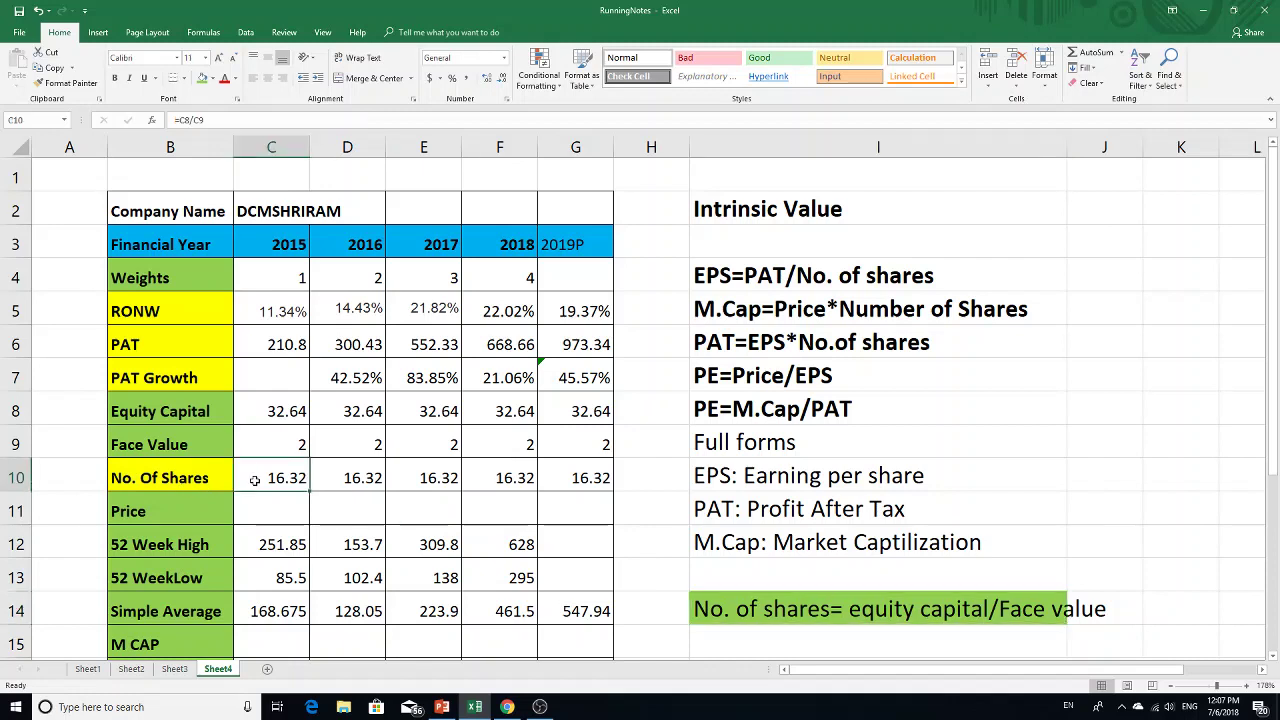
text(=)
click(284, 409)
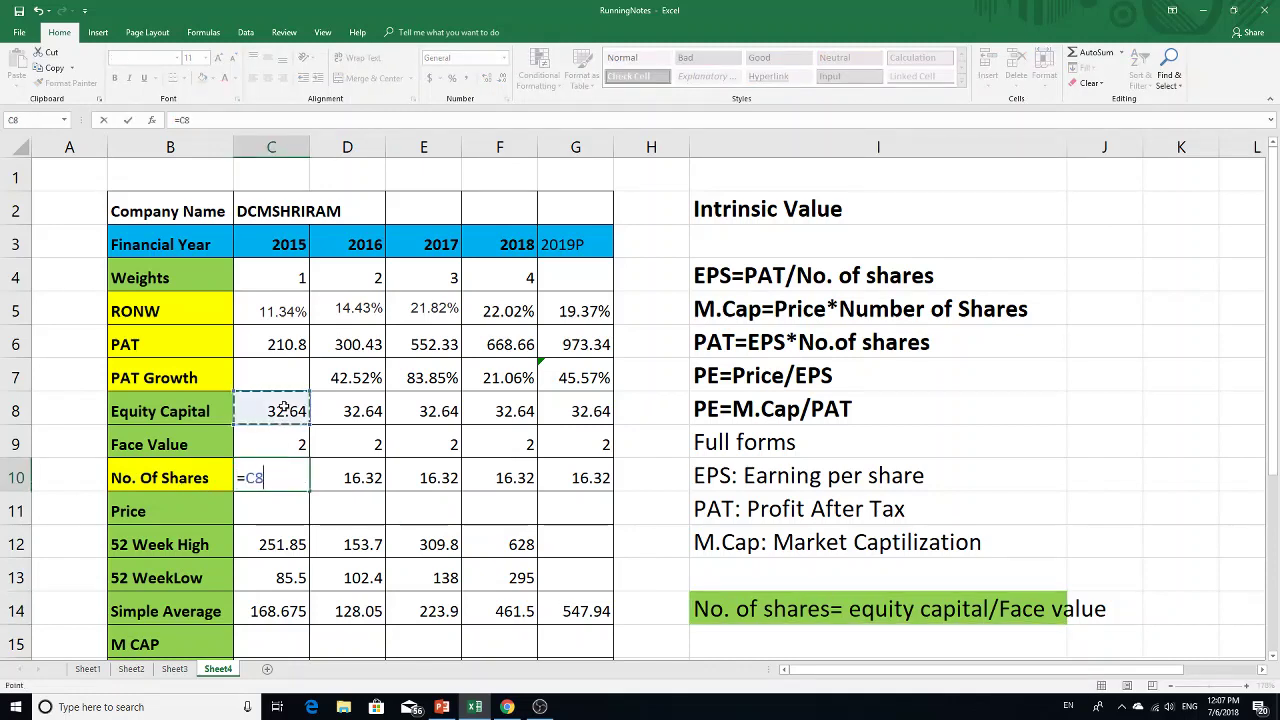
text(/)
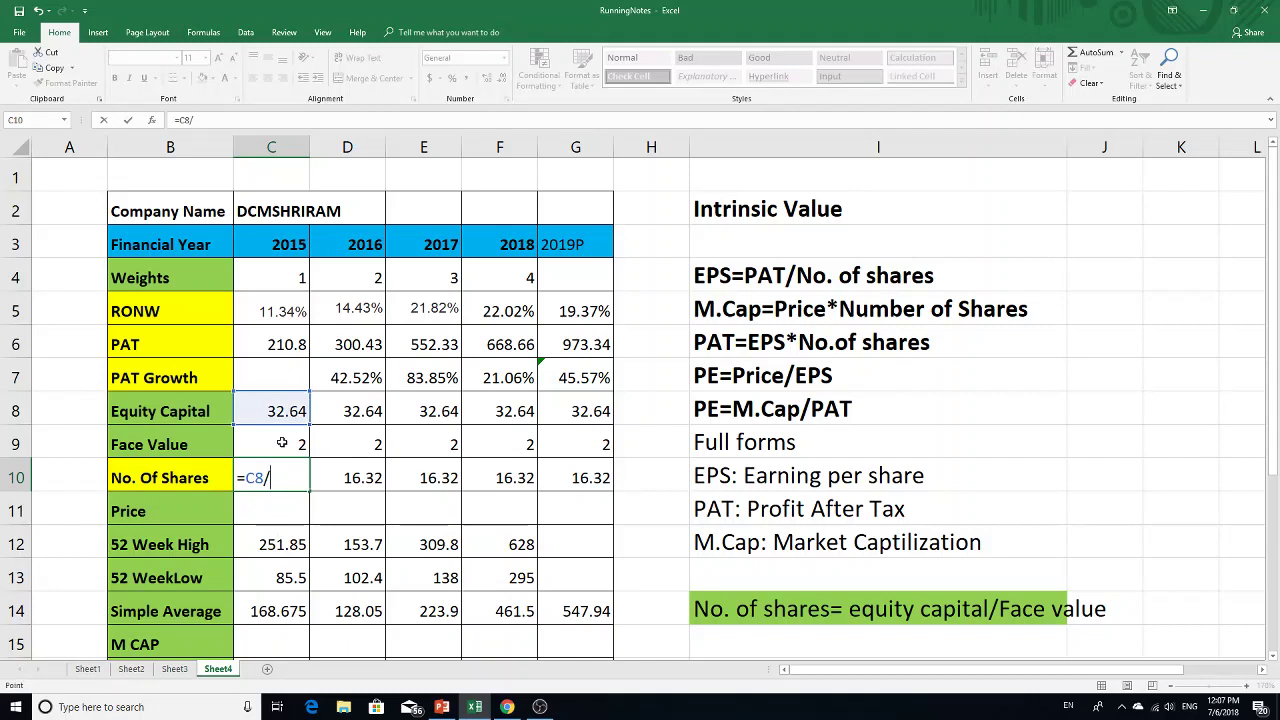
click(282, 442)
key(Return)
click(274, 474)
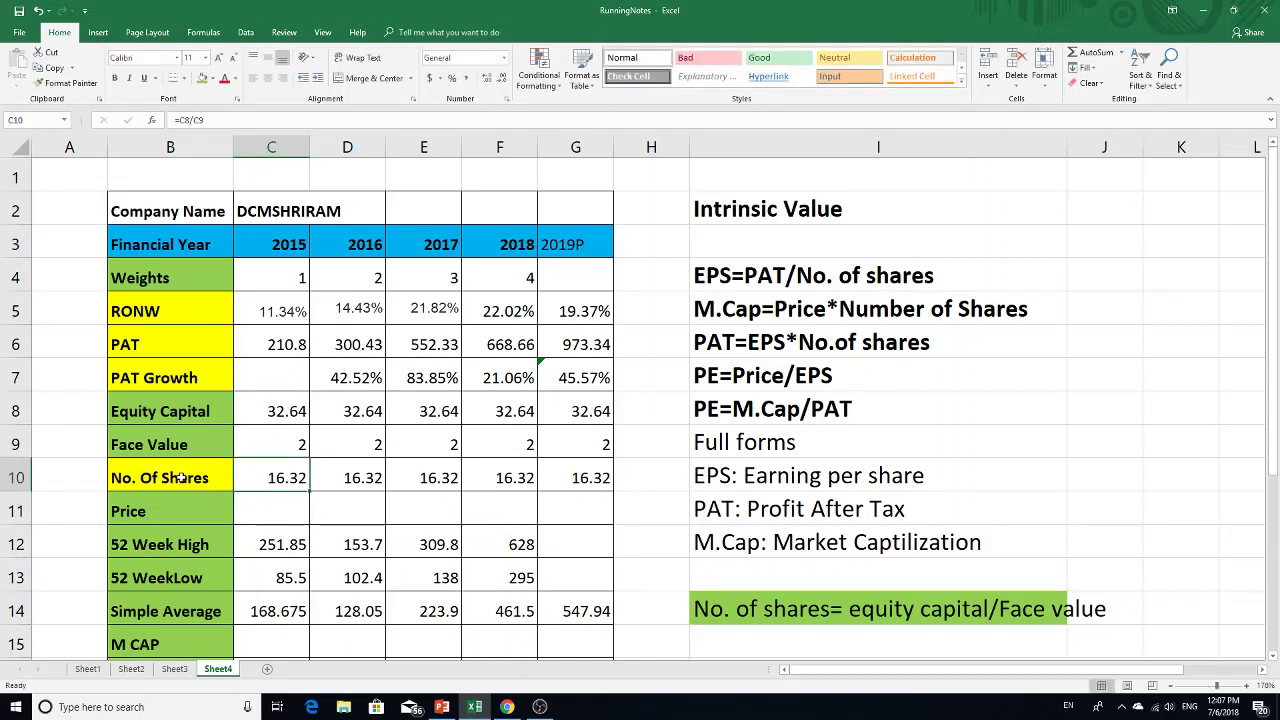
Fill the No. Of Shares label cell with light green
click(180, 478)
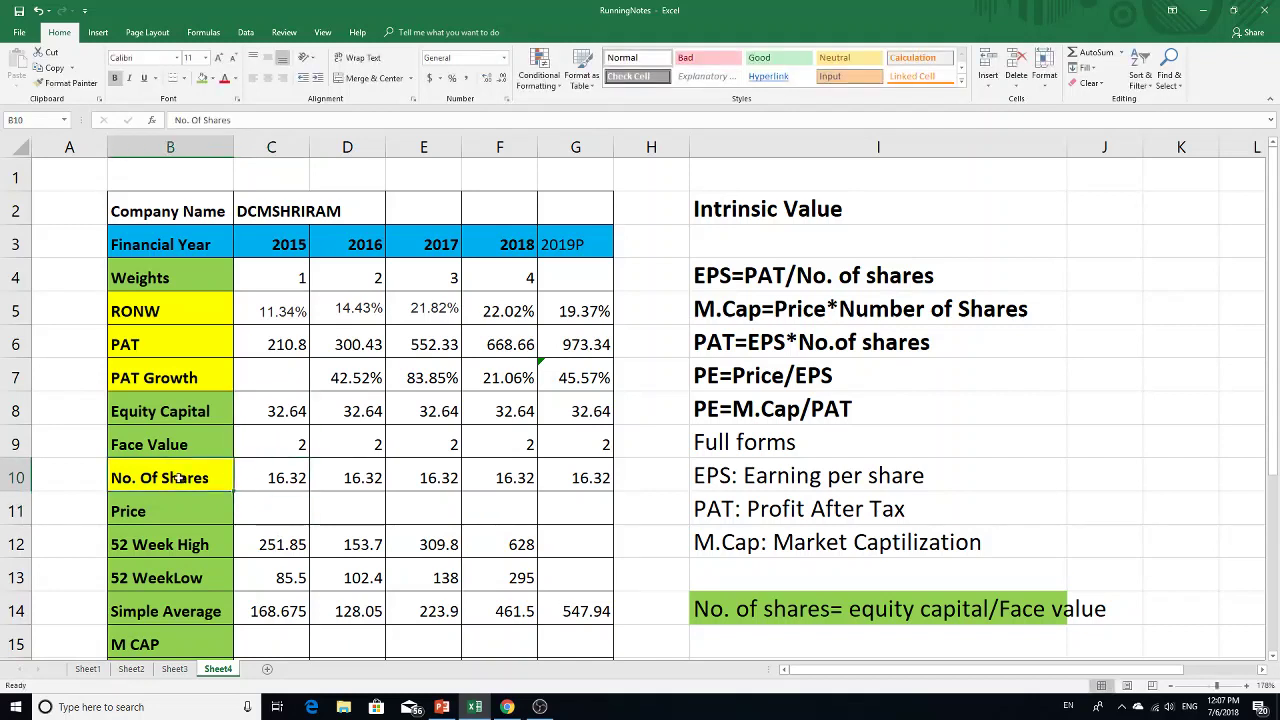
click(199, 80)
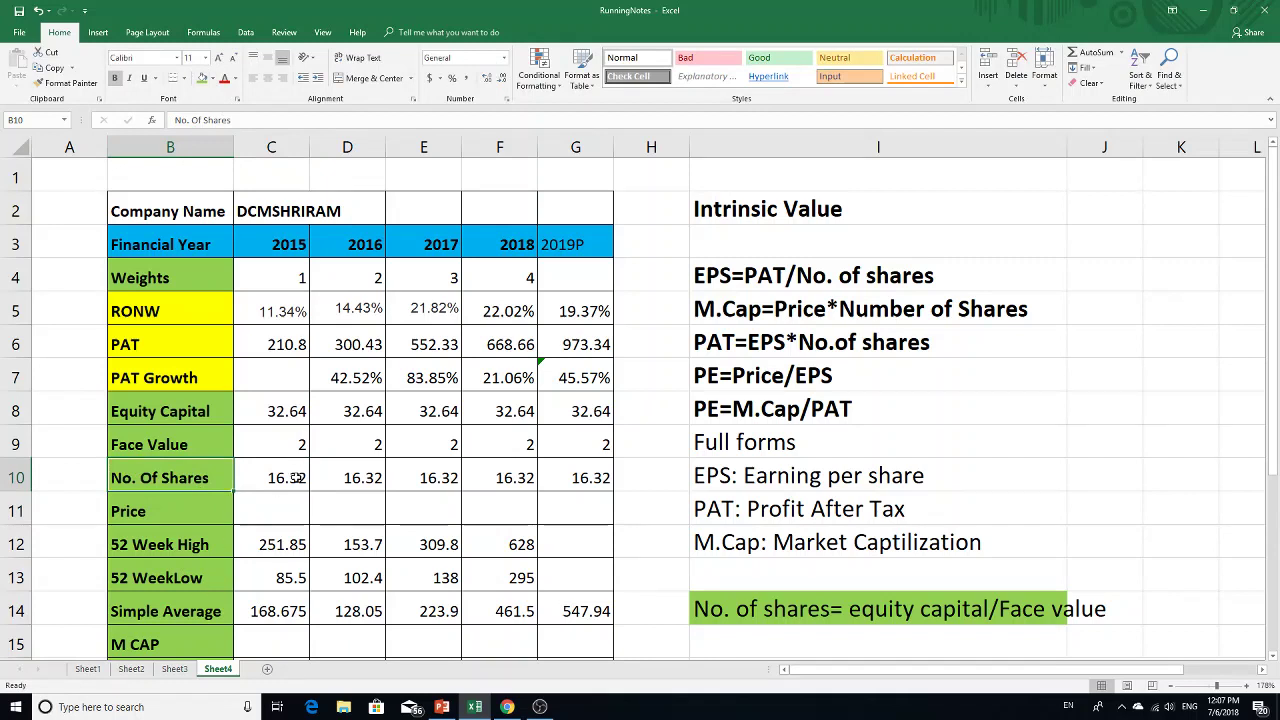
click(297, 478)
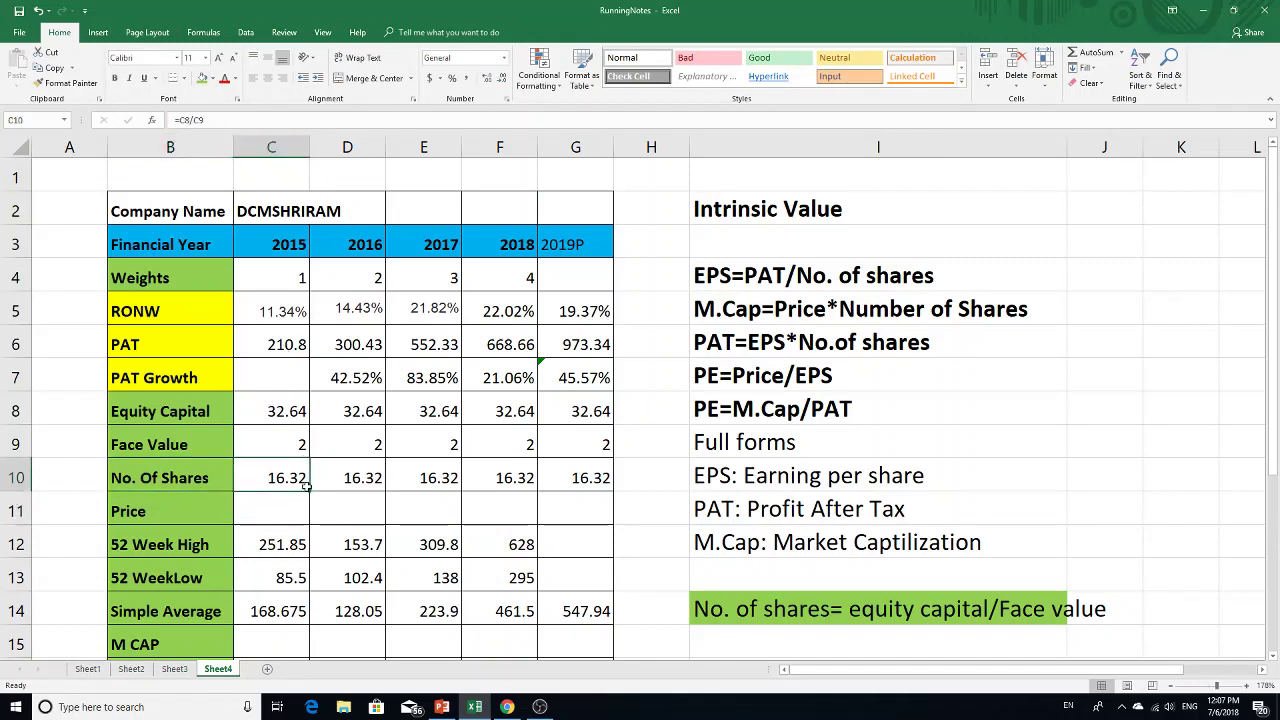
Select the PAT label cell, and switch to Chrome to open DCM Shriram's consolidated Profit & Loss account in the old format
click(200, 360)
click(213, 316)
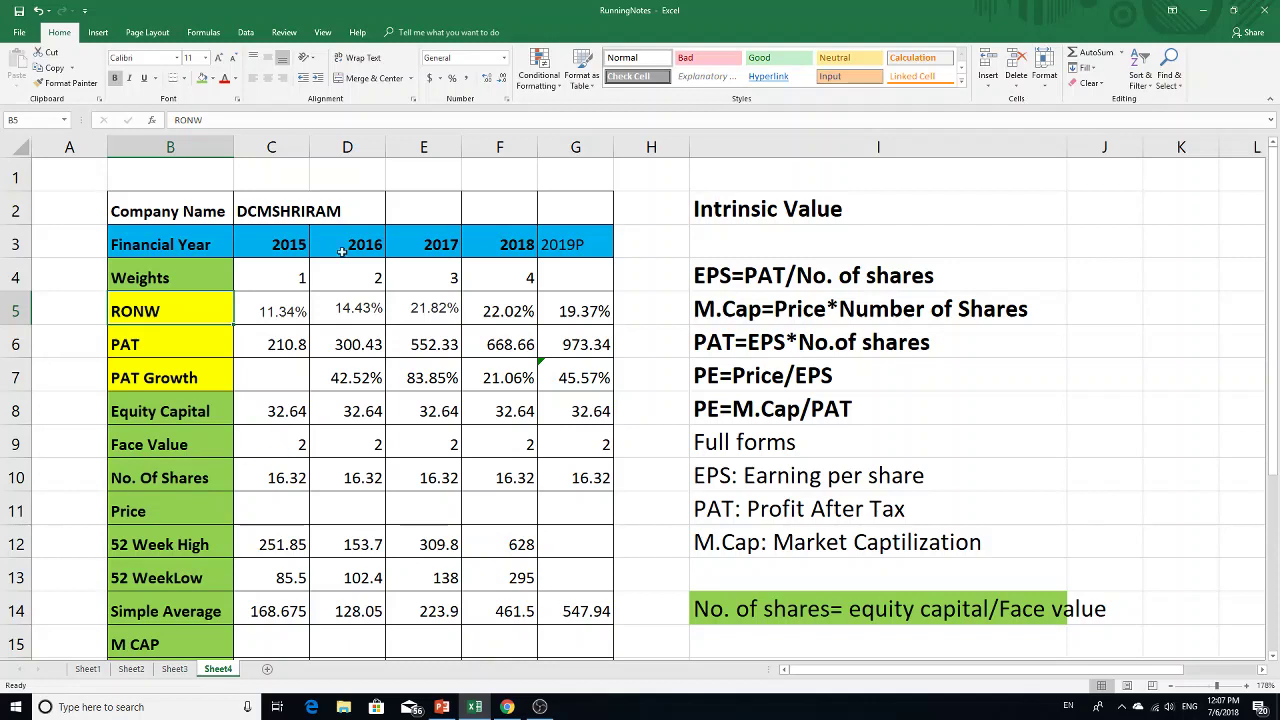
click(204, 343)
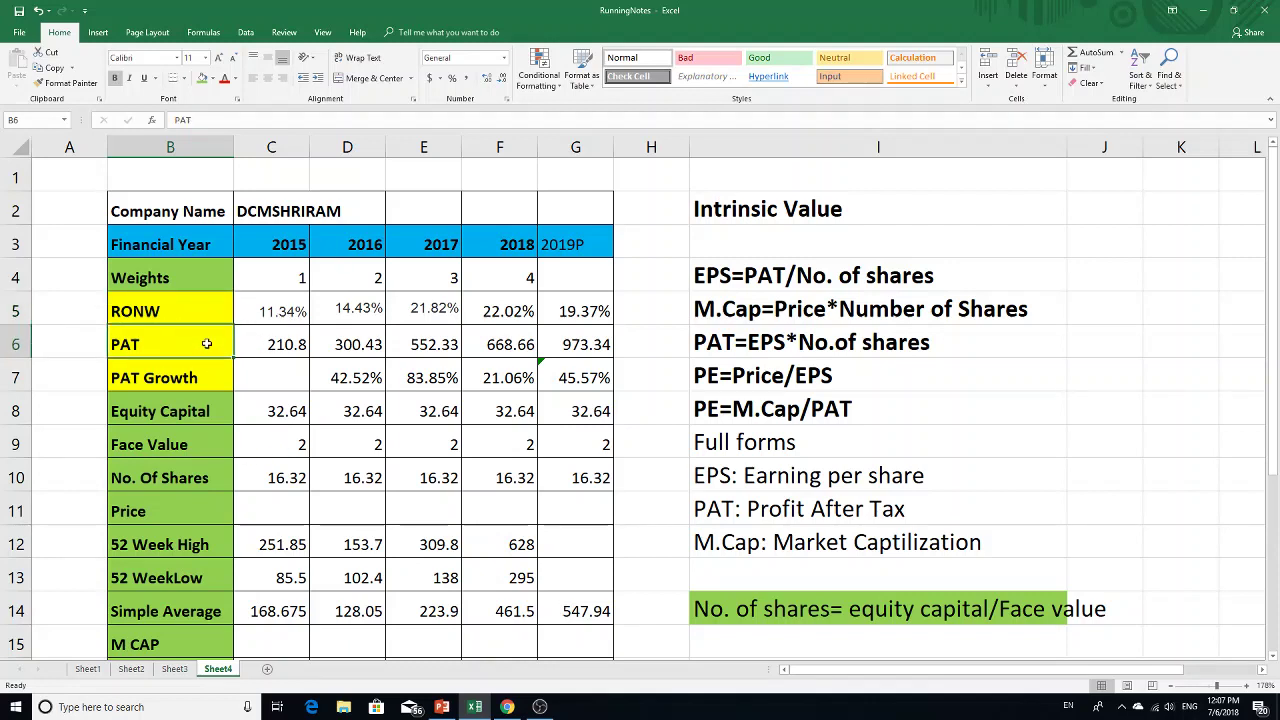
click(507, 707)
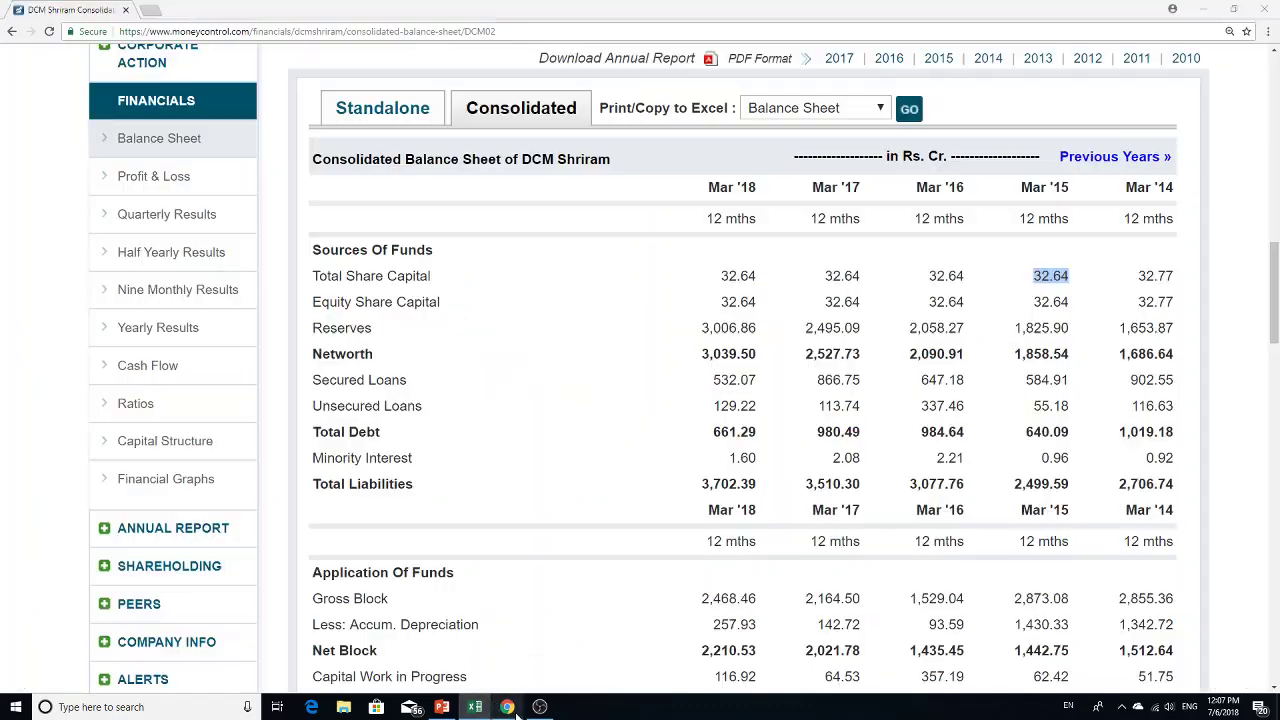
click(200, 195)
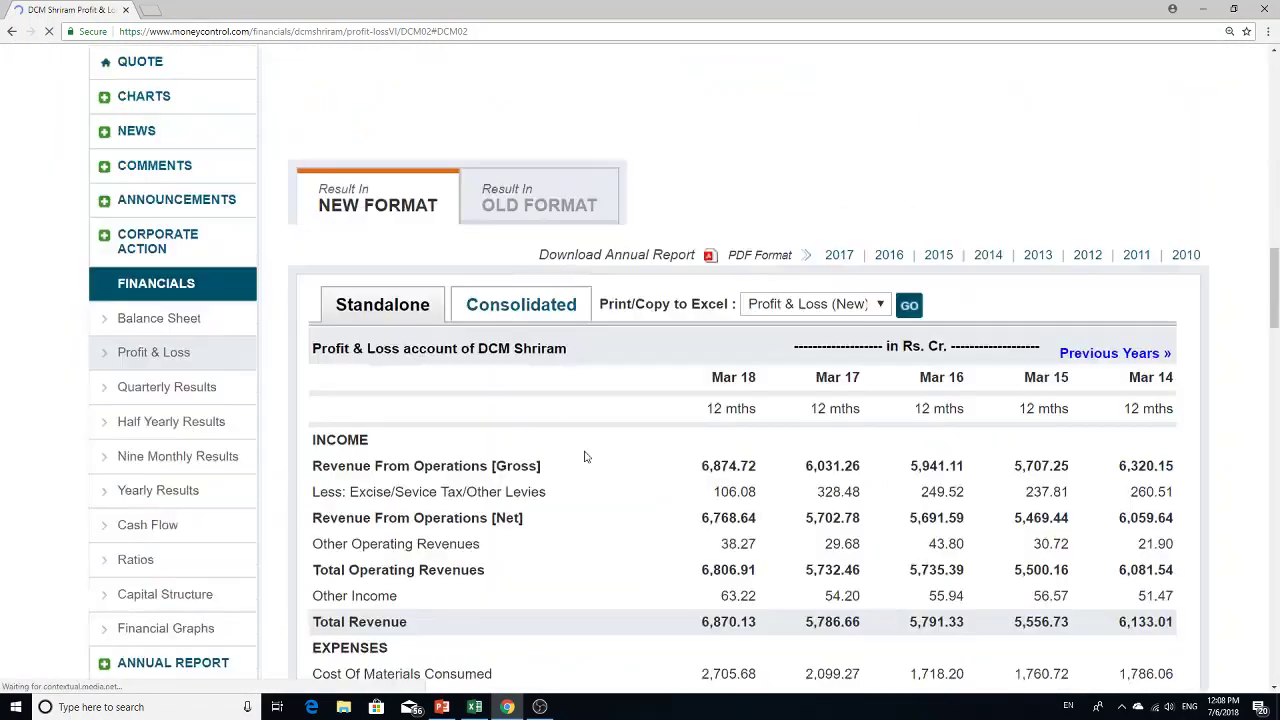
scroll(586, 457, down, 6)
scroll(569, 423, up, 8)
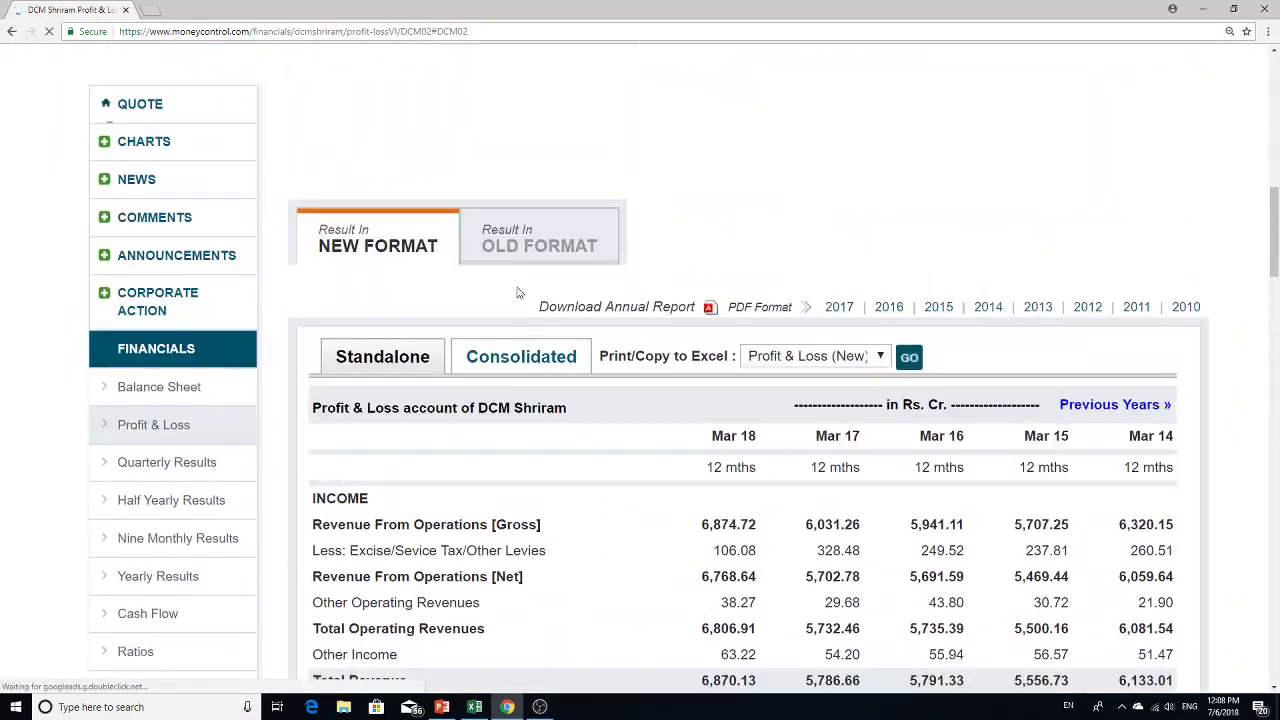
click(560, 357)
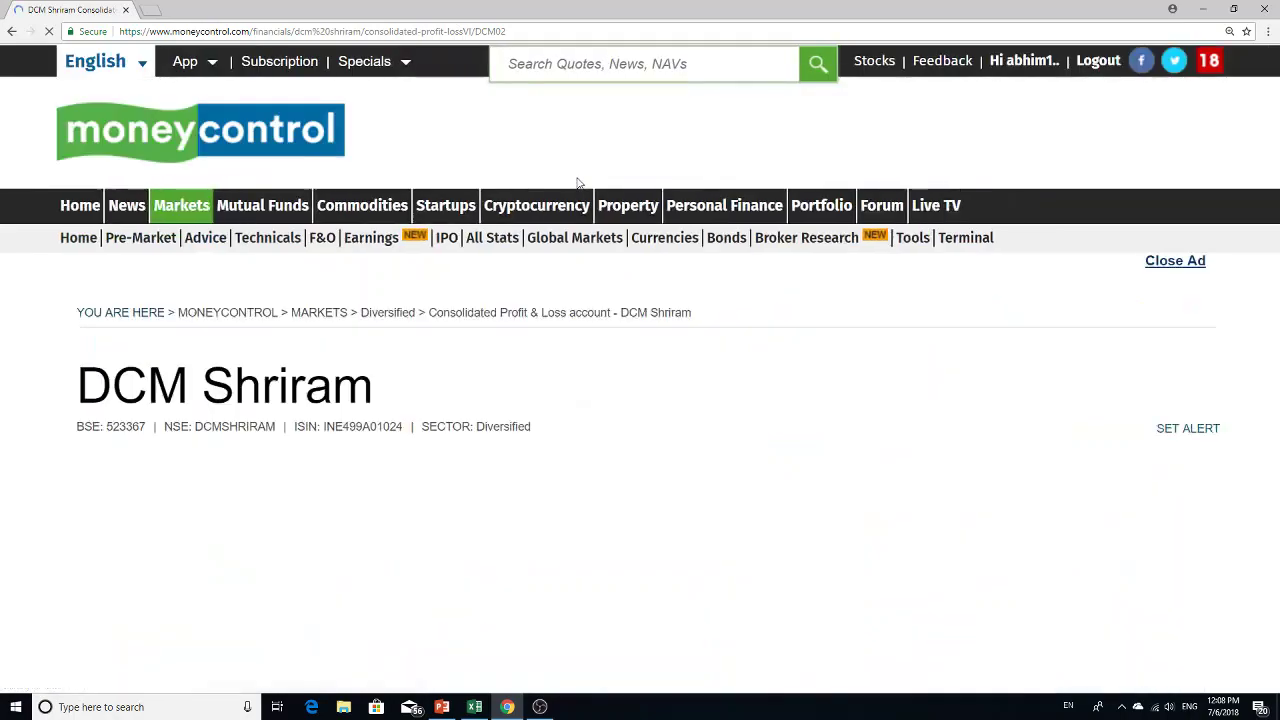
scroll(573, 390, down, 5)
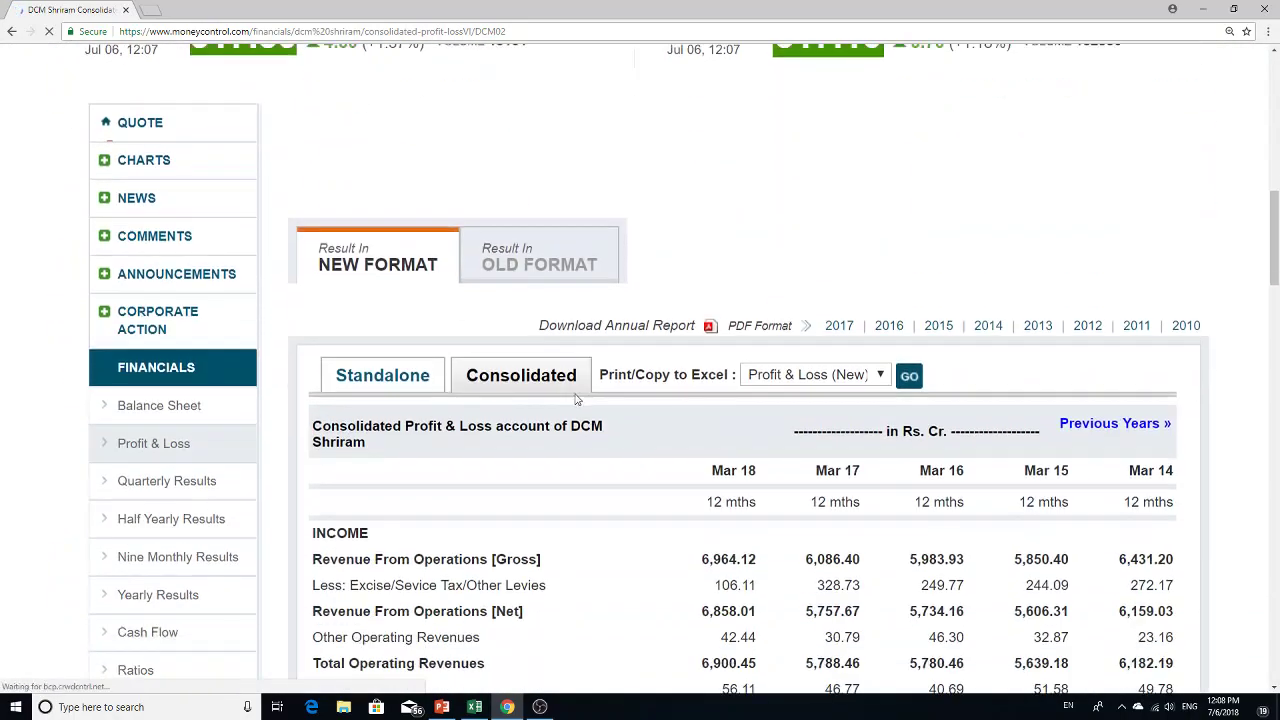
click(578, 277)
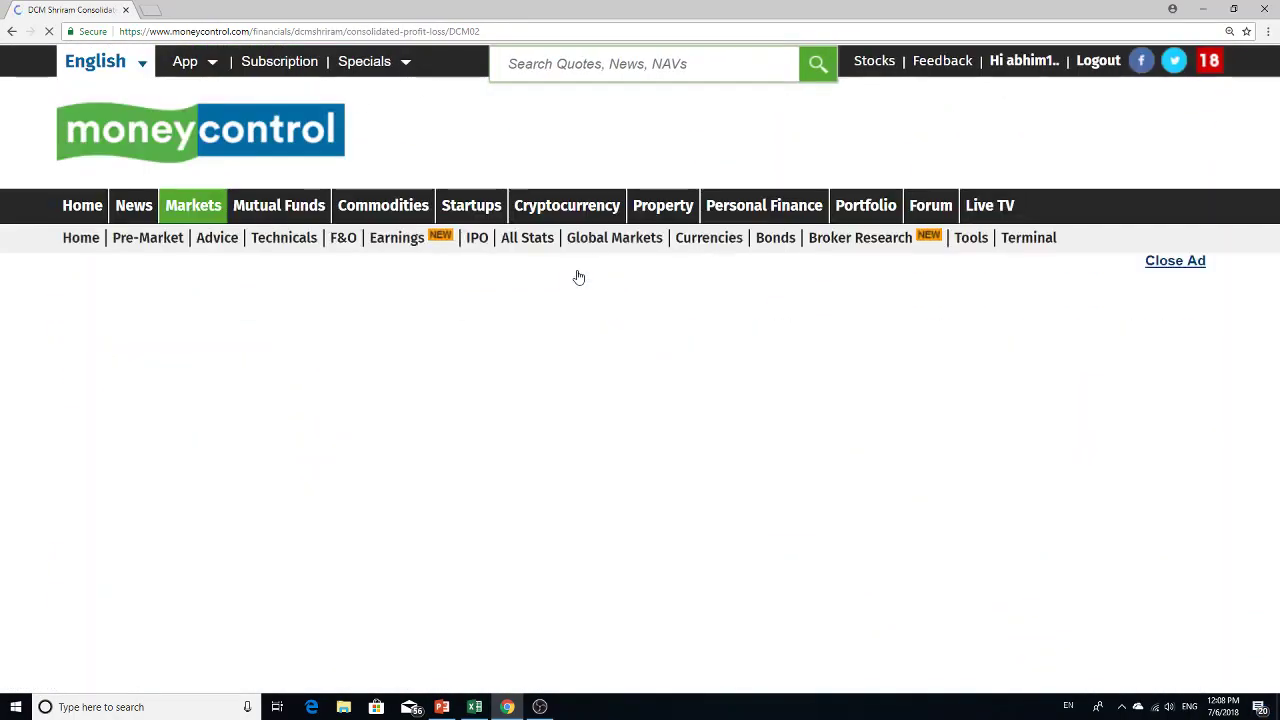
scroll(603, 380, down, 3)
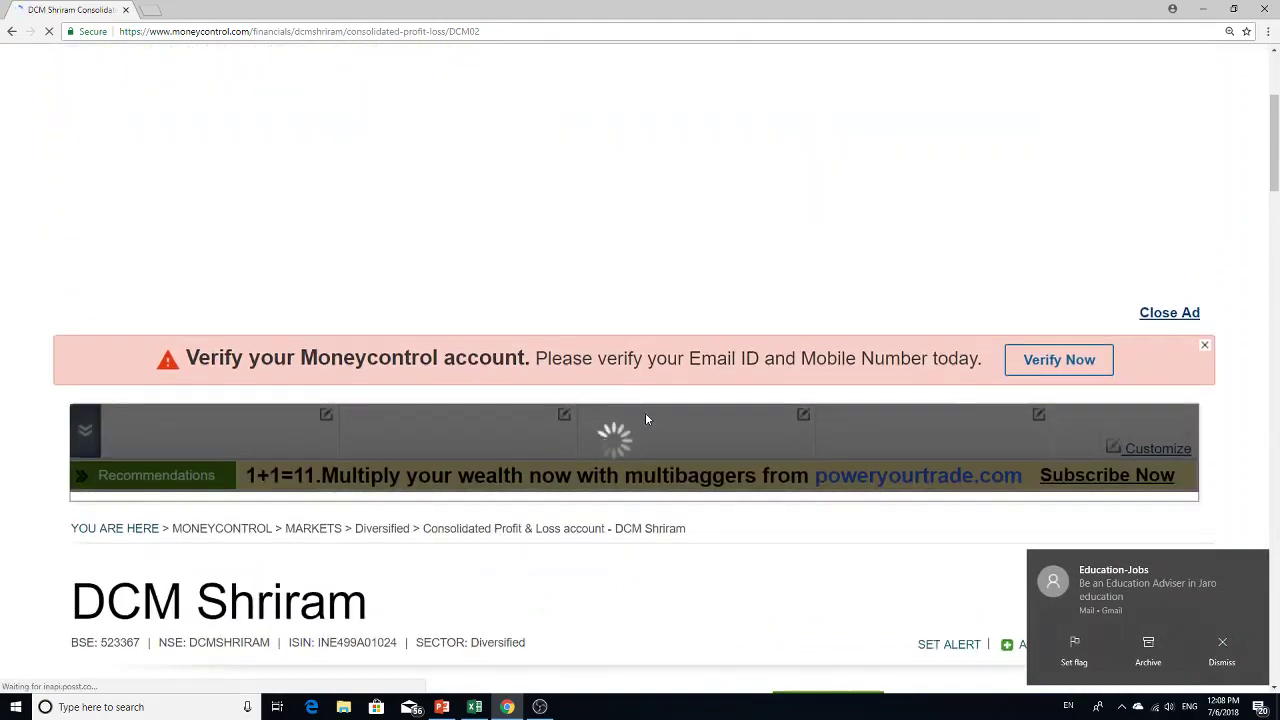
scroll(650, 500, down, 3)
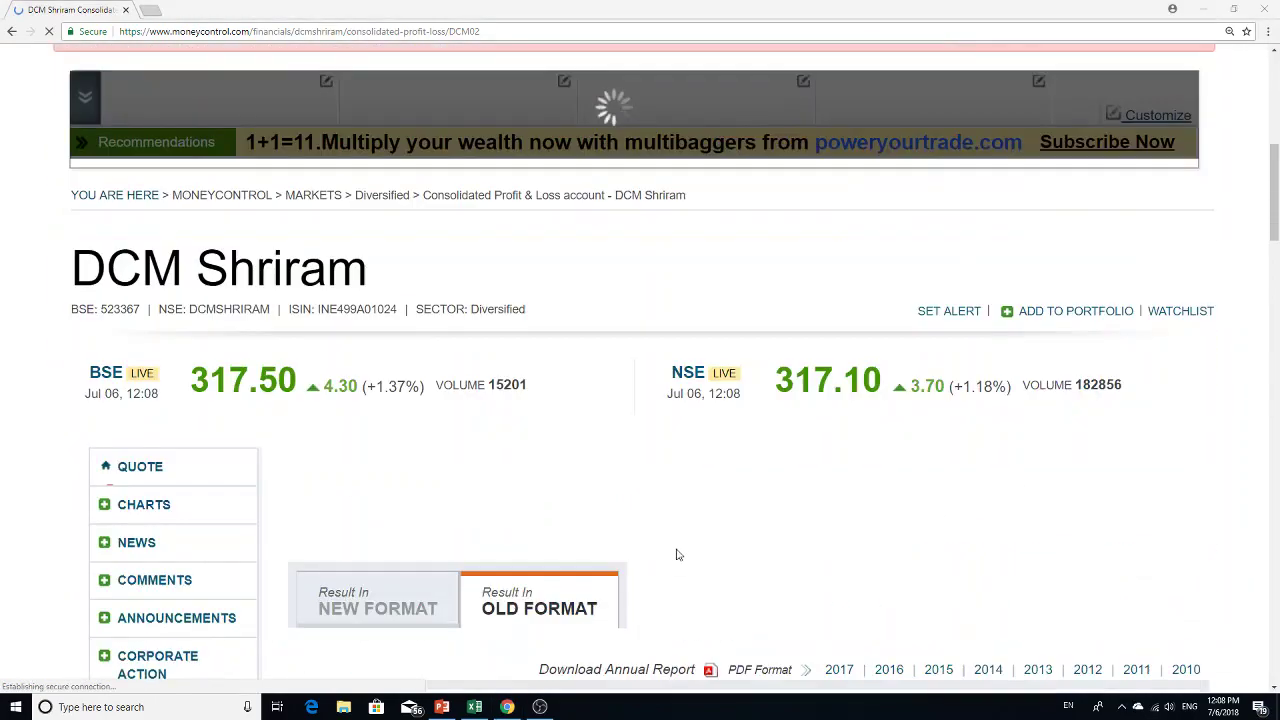
Locate the Reported Net Profit row in the consolidated Profit & Loss account and check its yearly figures
scroll(676, 554, down, 7)
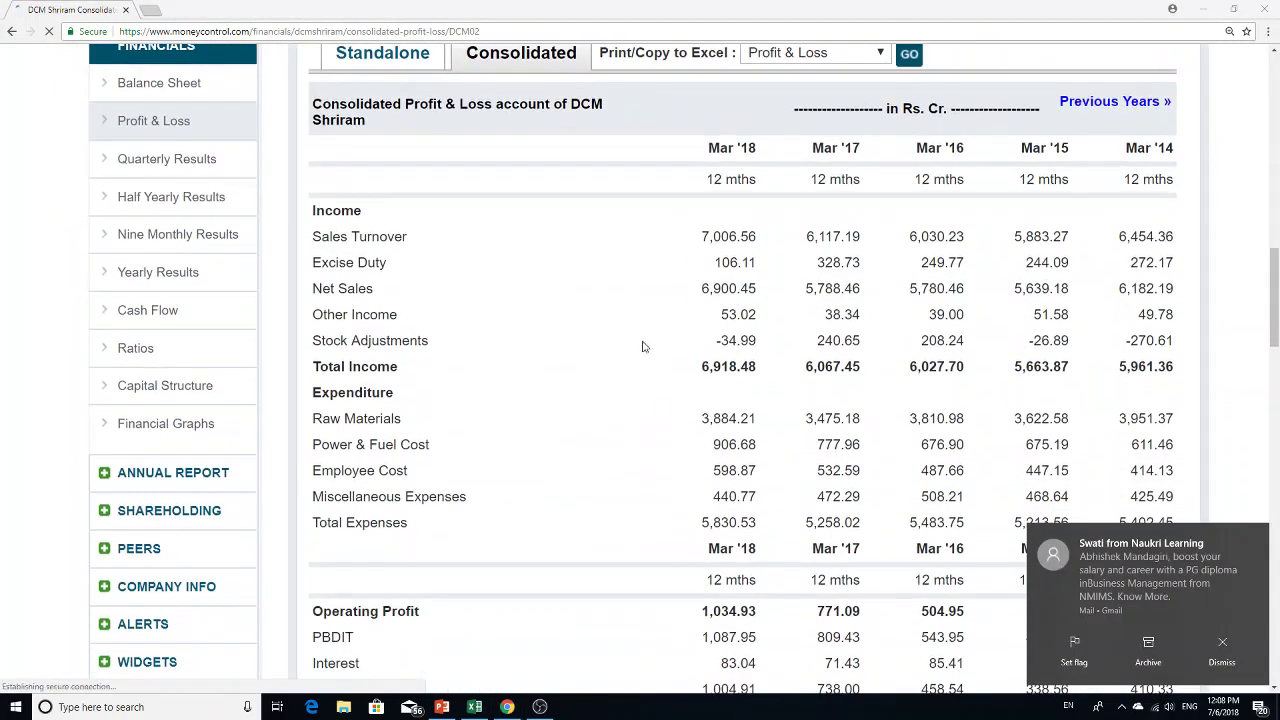
scroll(594, 389, down, 4)
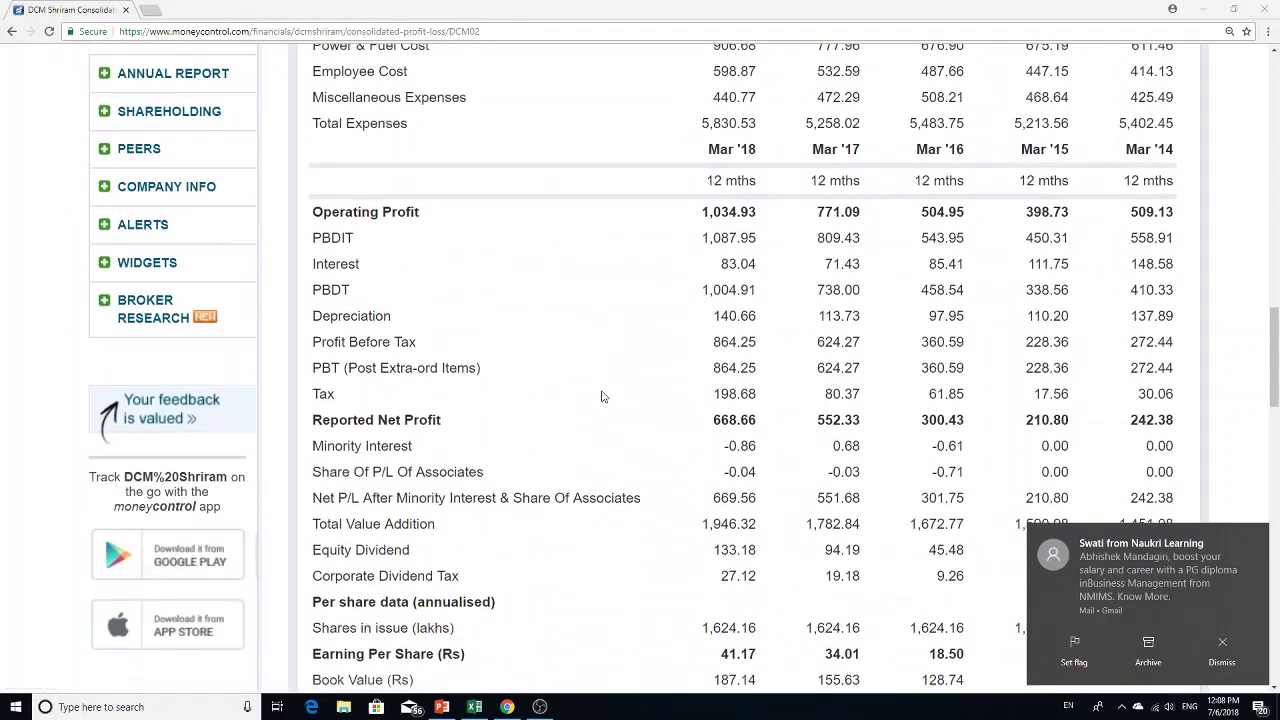
scroll(601, 396, down, 2)
scroll(595, 398, up, 3)
scroll(590, 400, down, 2)
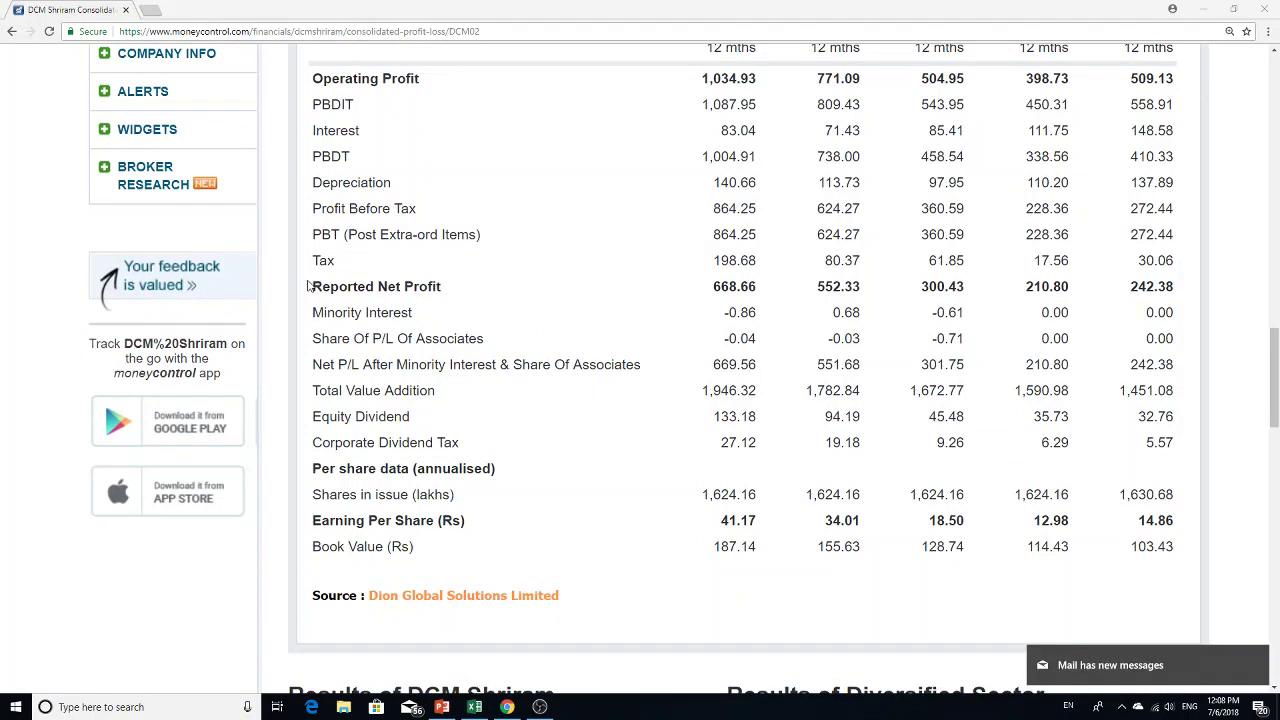
drag(310, 287, 438, 290)
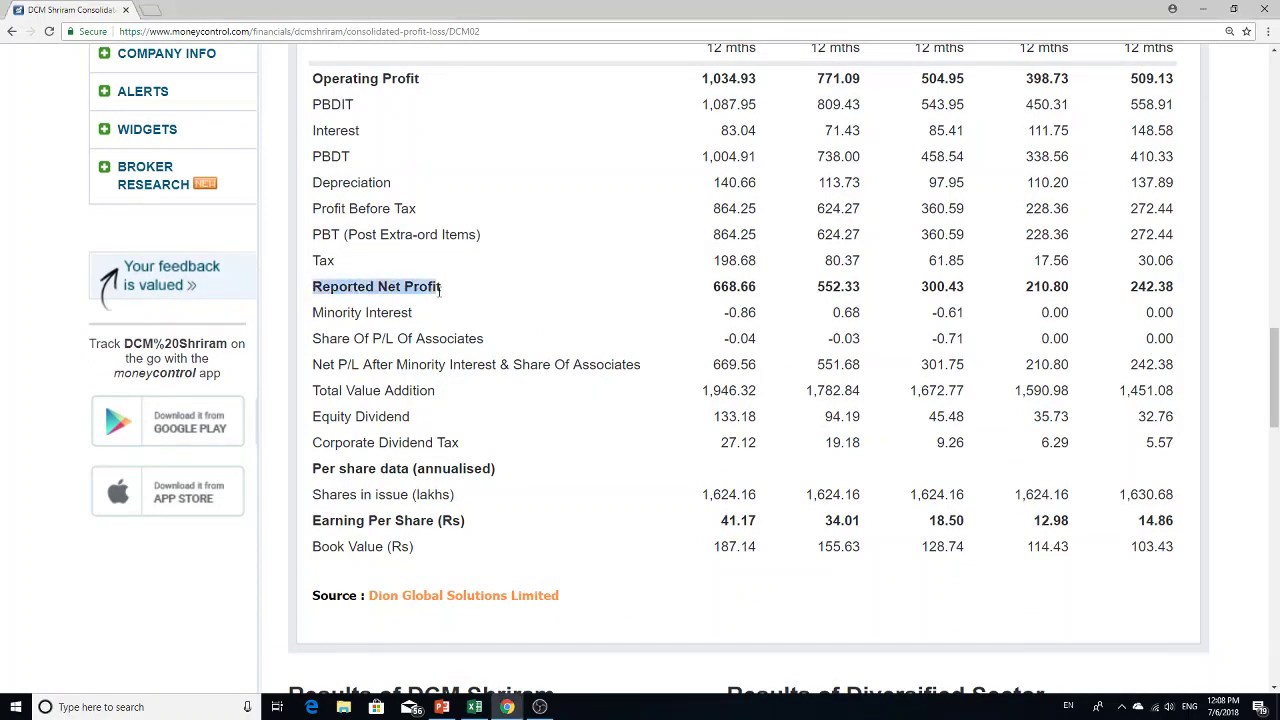
scroll(548, 325, up, 7)
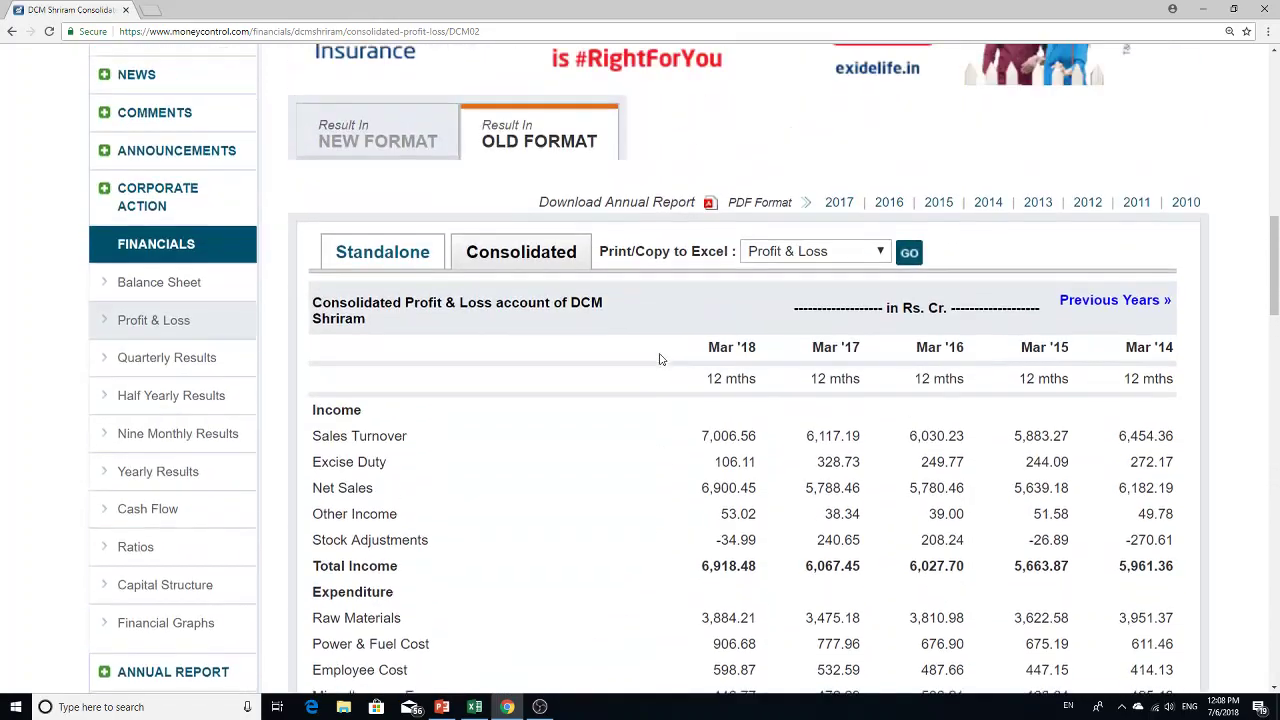
scroll(988, 217, down, 4)
scroll(988, 217, down, 2)
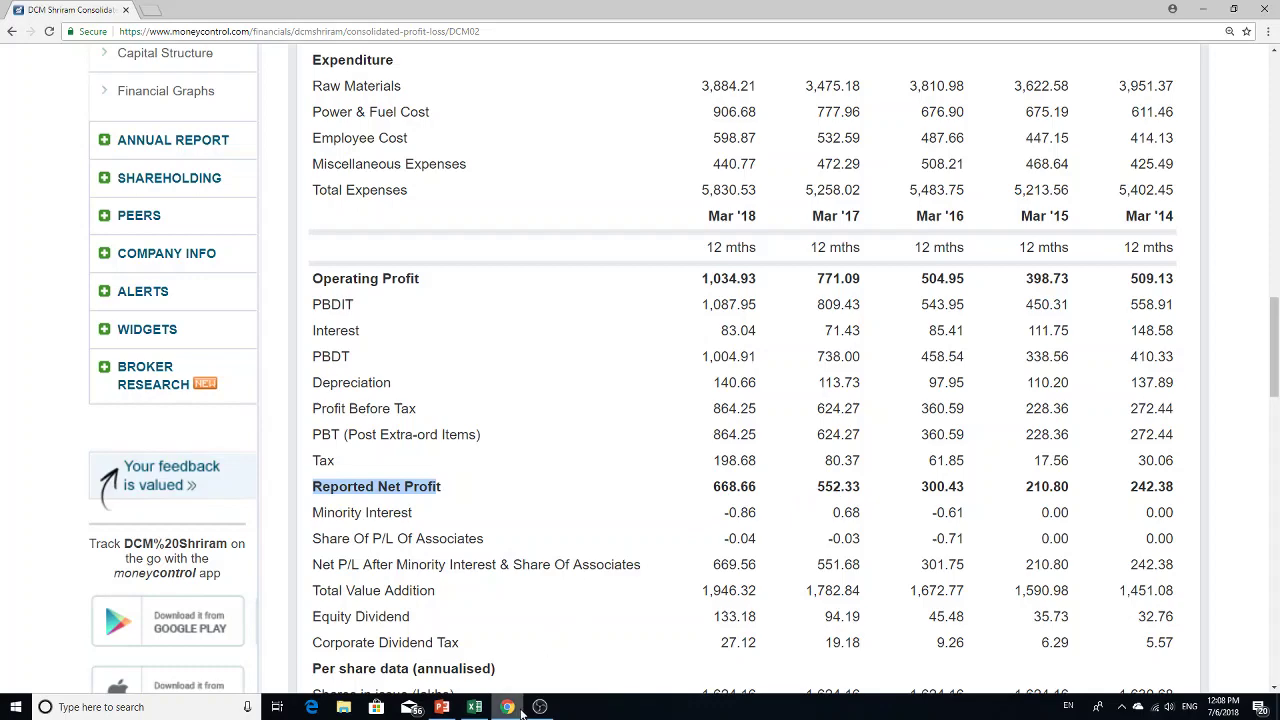
Switch to Excel and fill the PAT label cell with light green
mouse_move(519, 710)
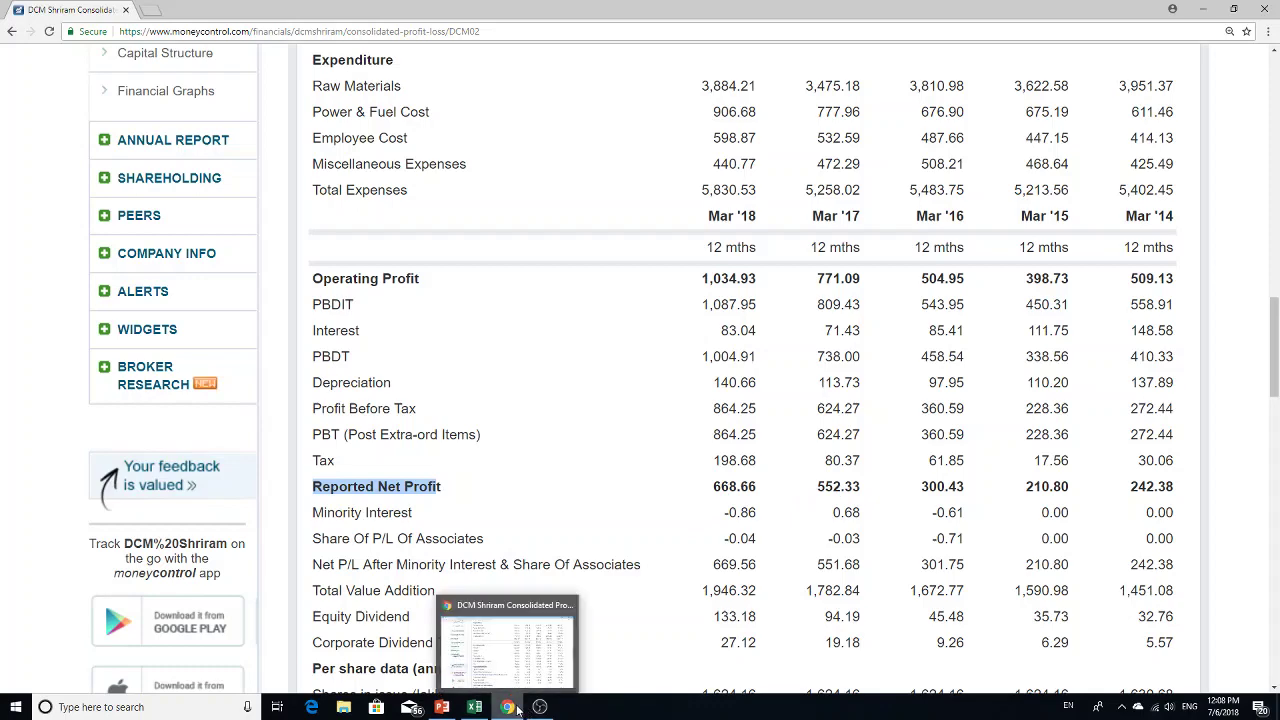
click(474, 707)
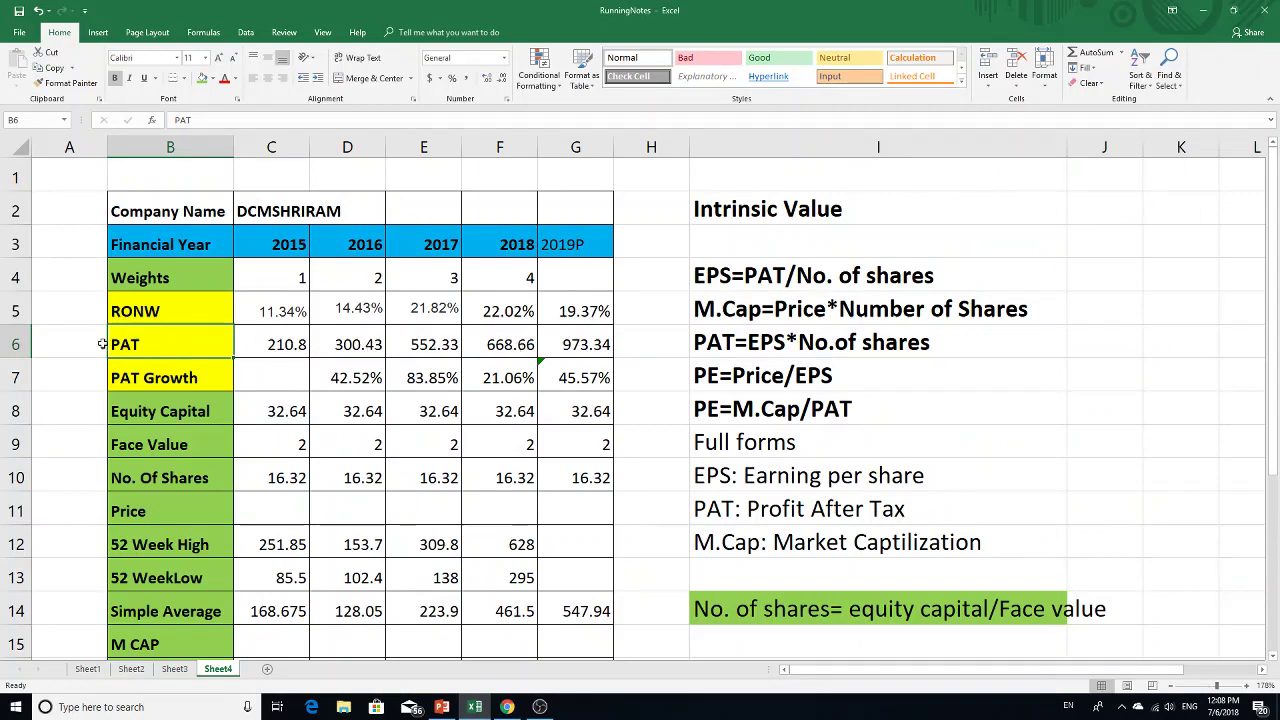
click(202, 78)
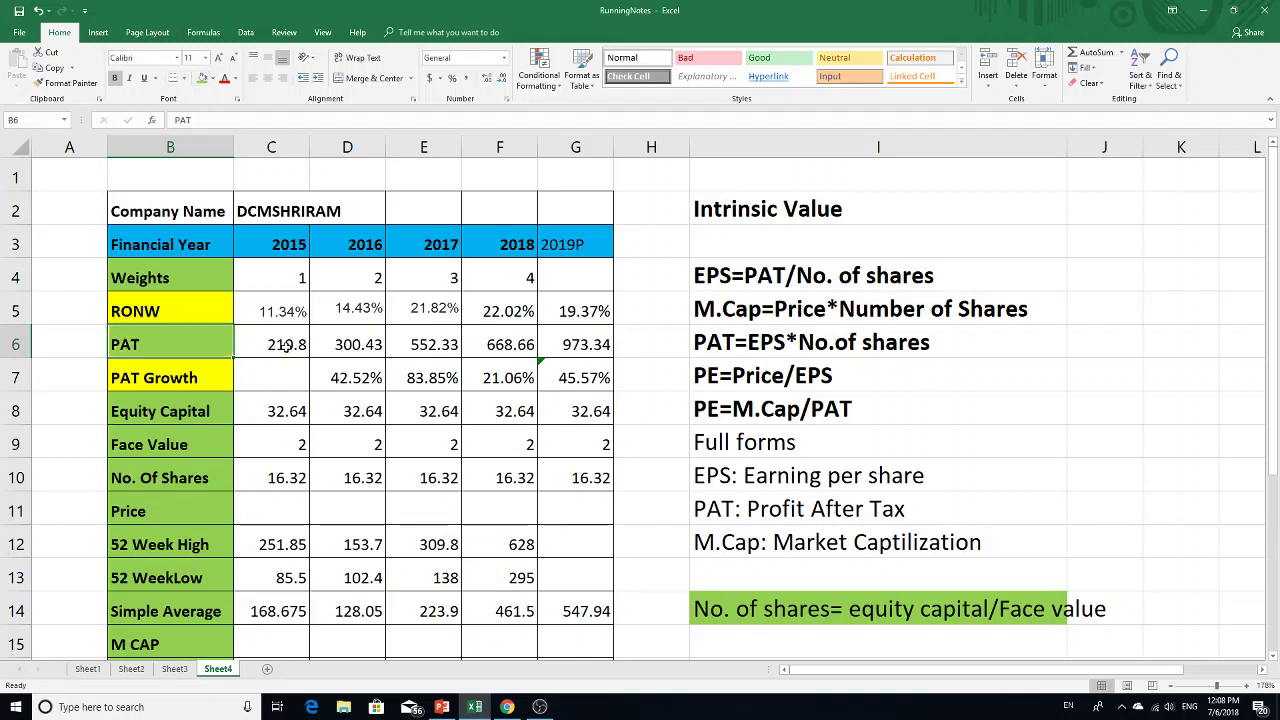
Enter the 2016 PAT Growth formula =D6/C6-1 in cell D7, comparing 2016 PAT with 2015 PAT
click(281, 383)
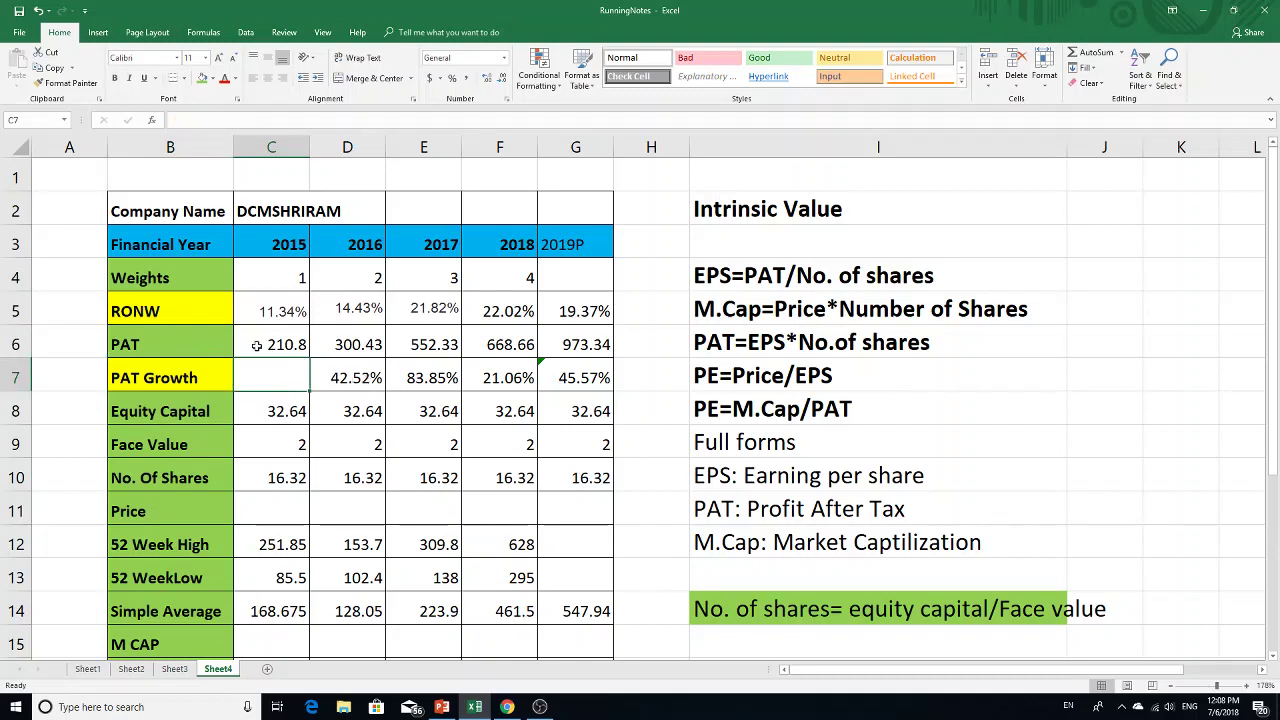
click(343, 344)
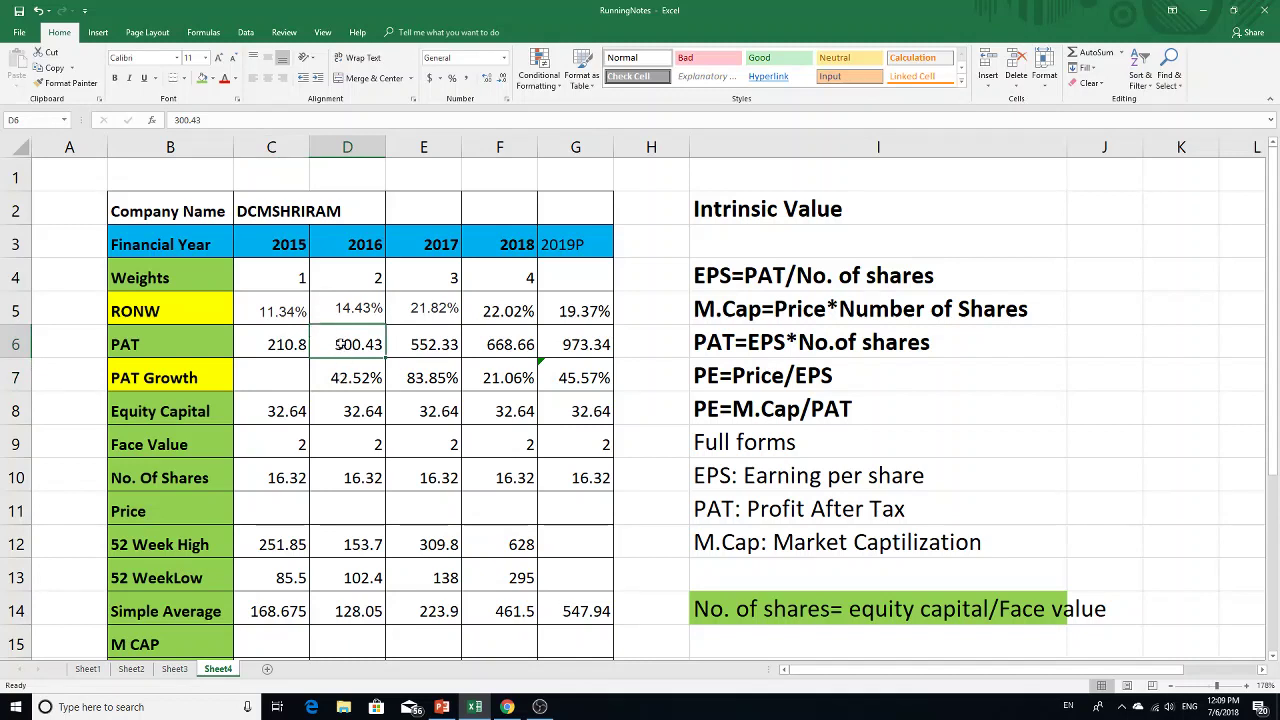
click(344, 377)
text(=)
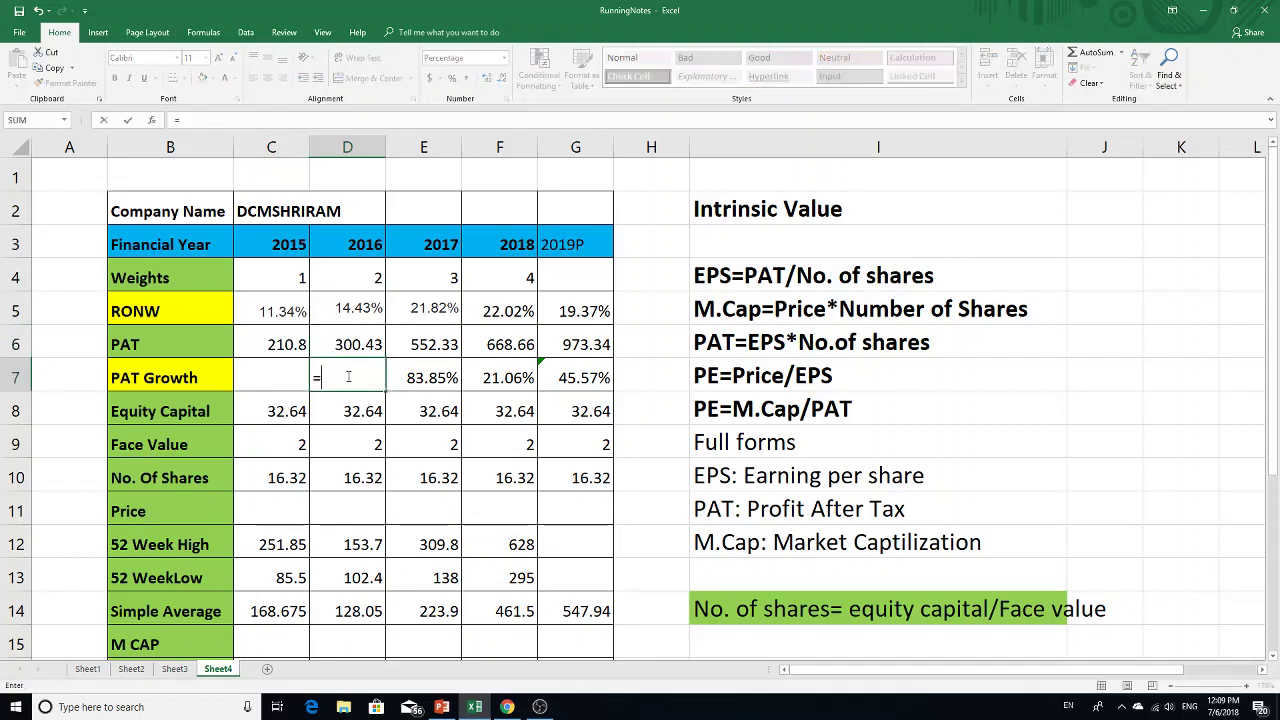
click(347, 349)
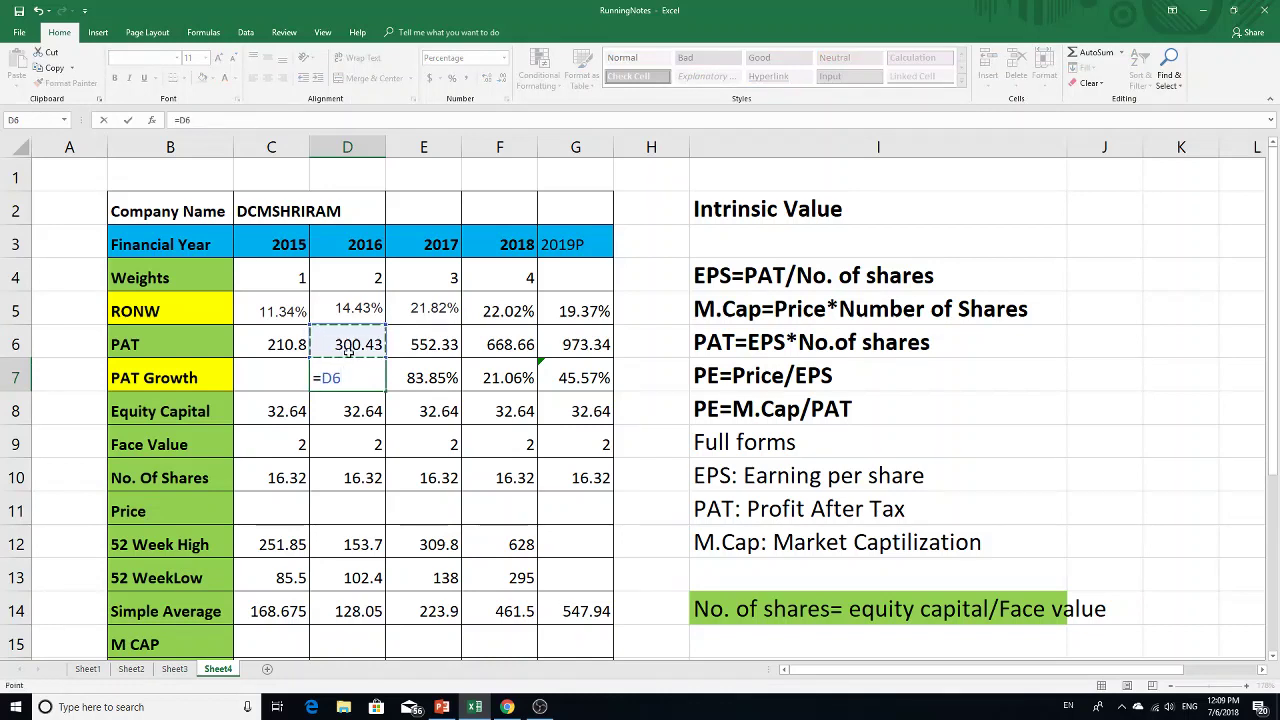
text(/)
click(281, 341)
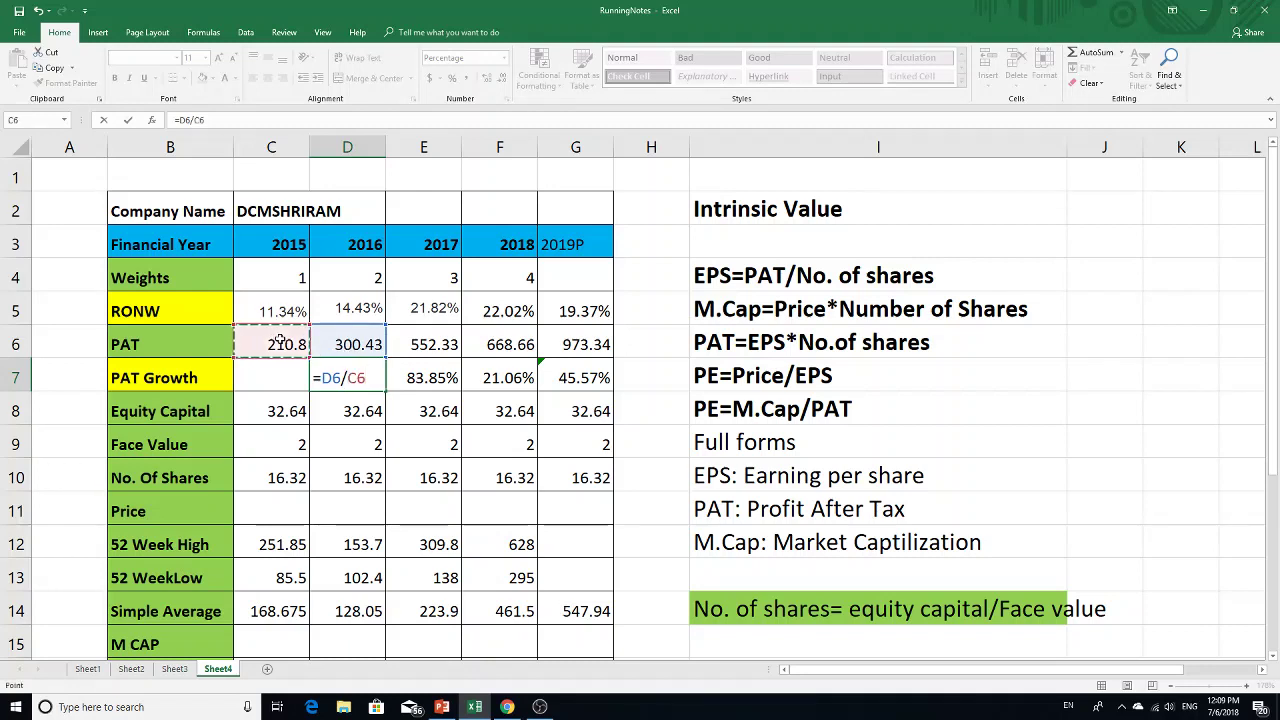
text(-1)
key(Return)
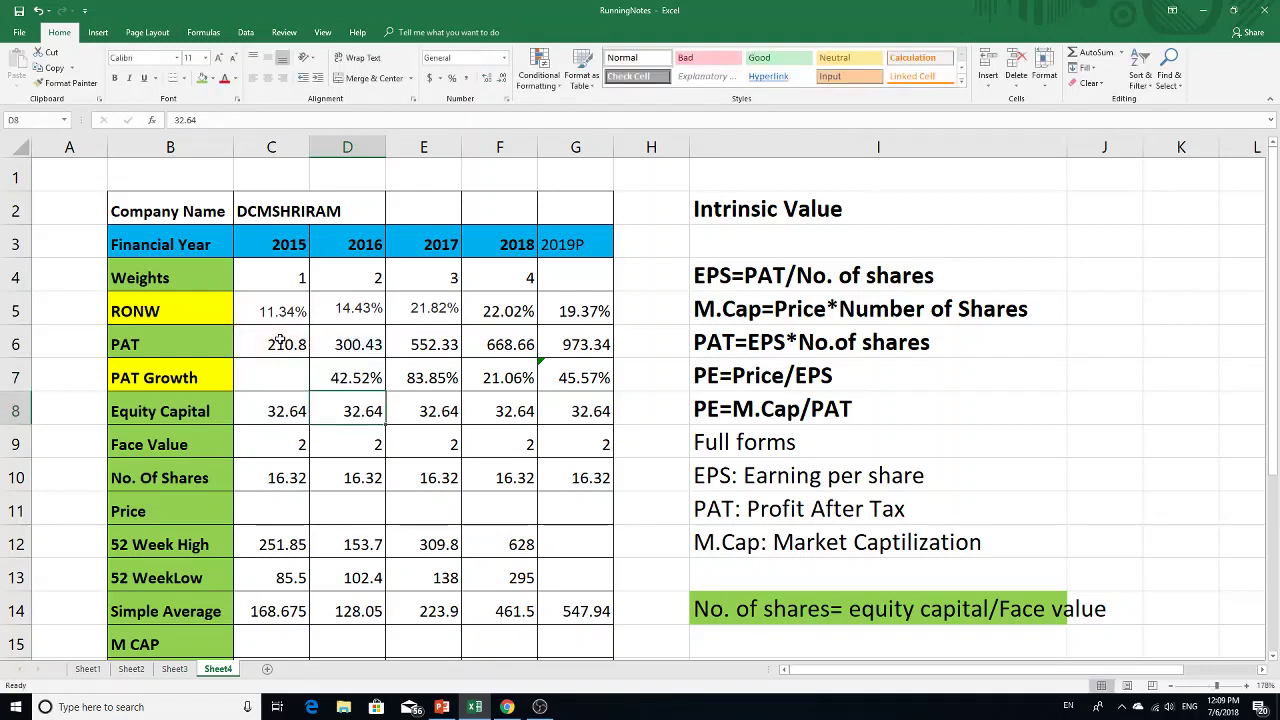
Inspect the 2016 PAT Growth formula in cell D7, and fill the PAT Growth label cell with light green
click(369, 387)
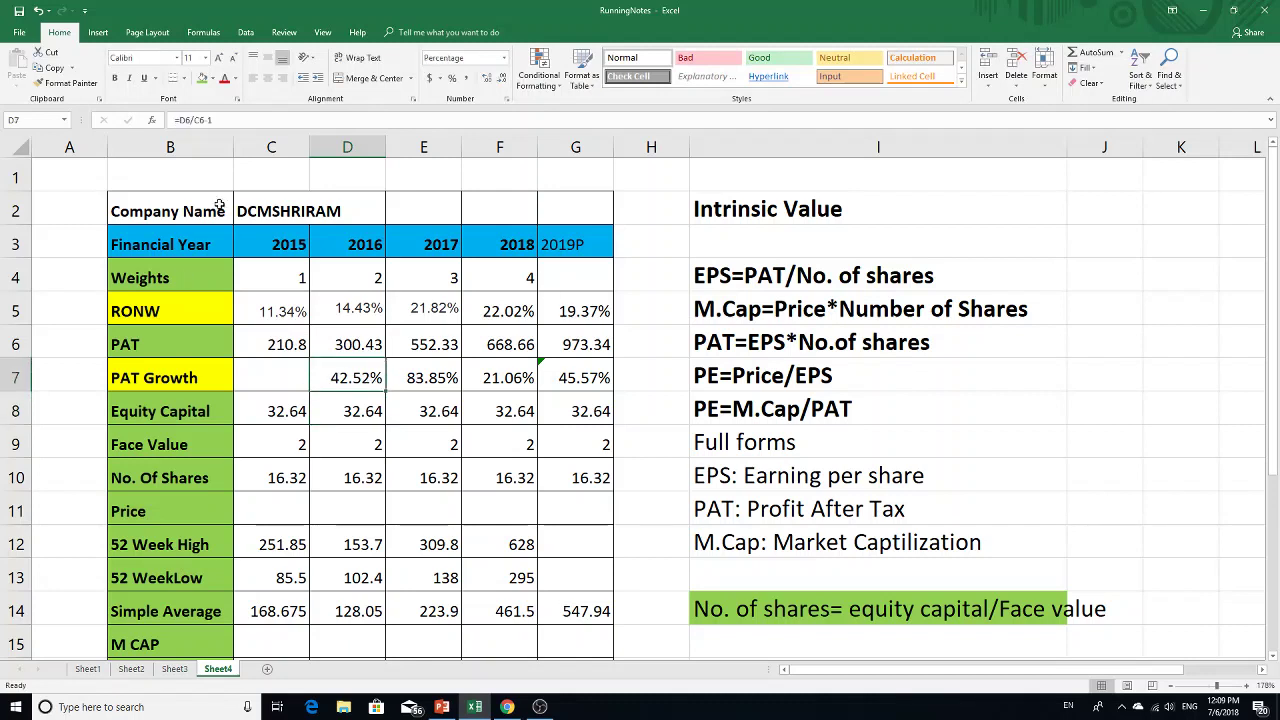
right_click(379, 377)
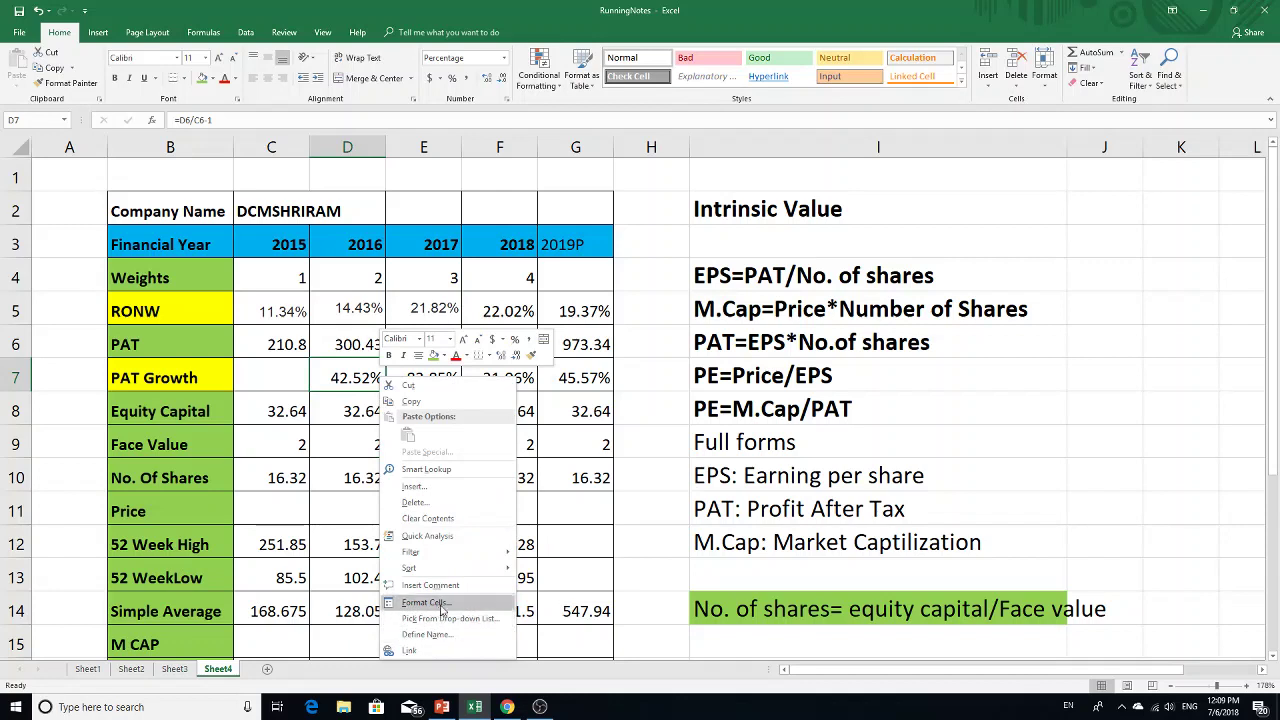
click(350, 376)
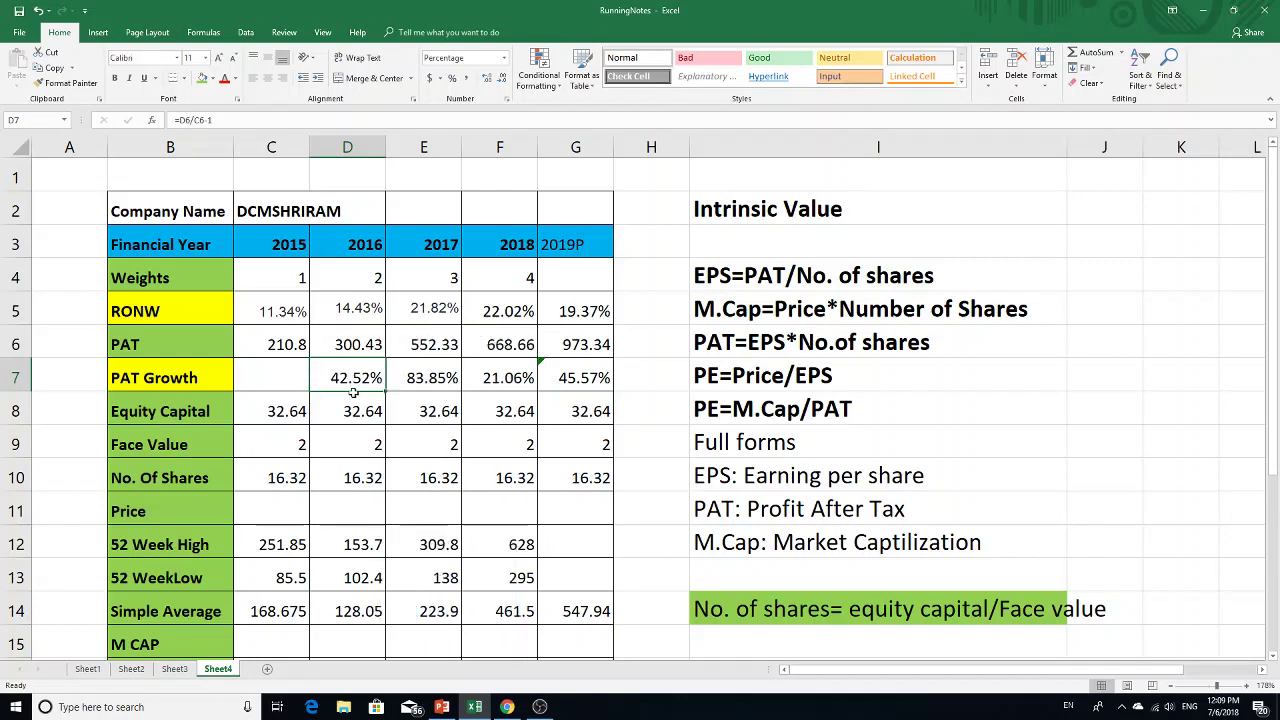
click(216, 367)
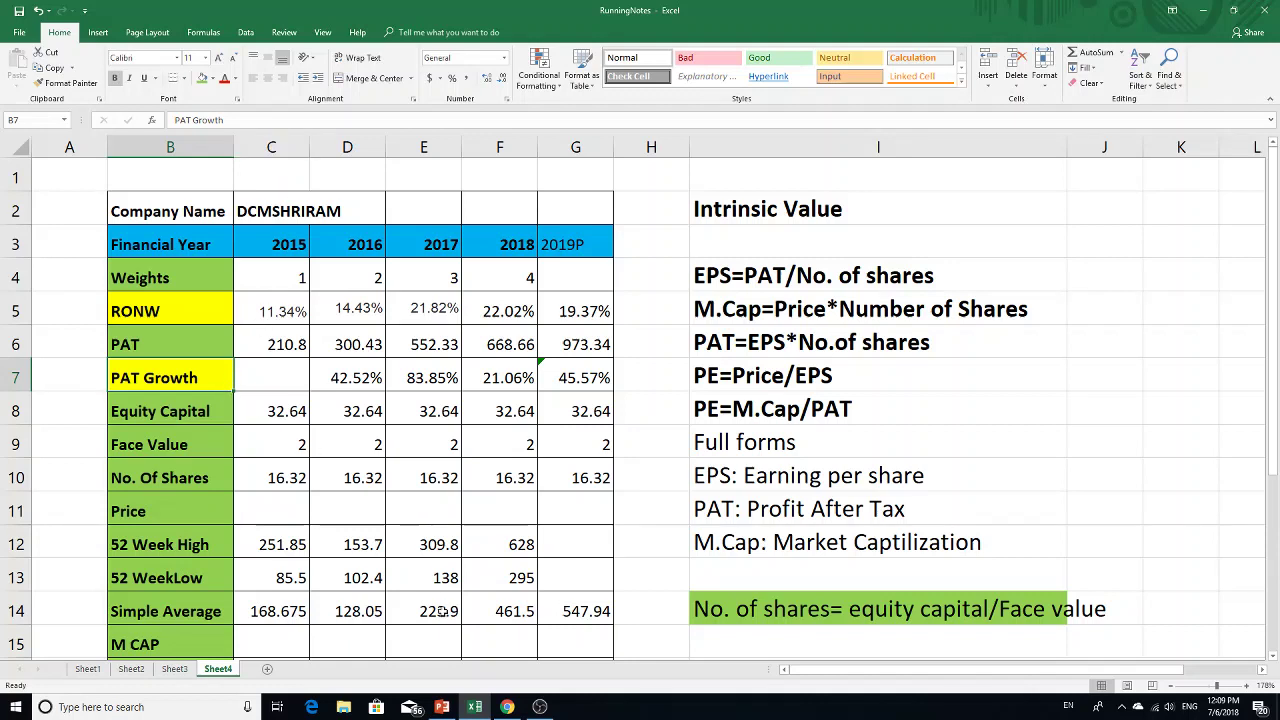
click(203, 78)
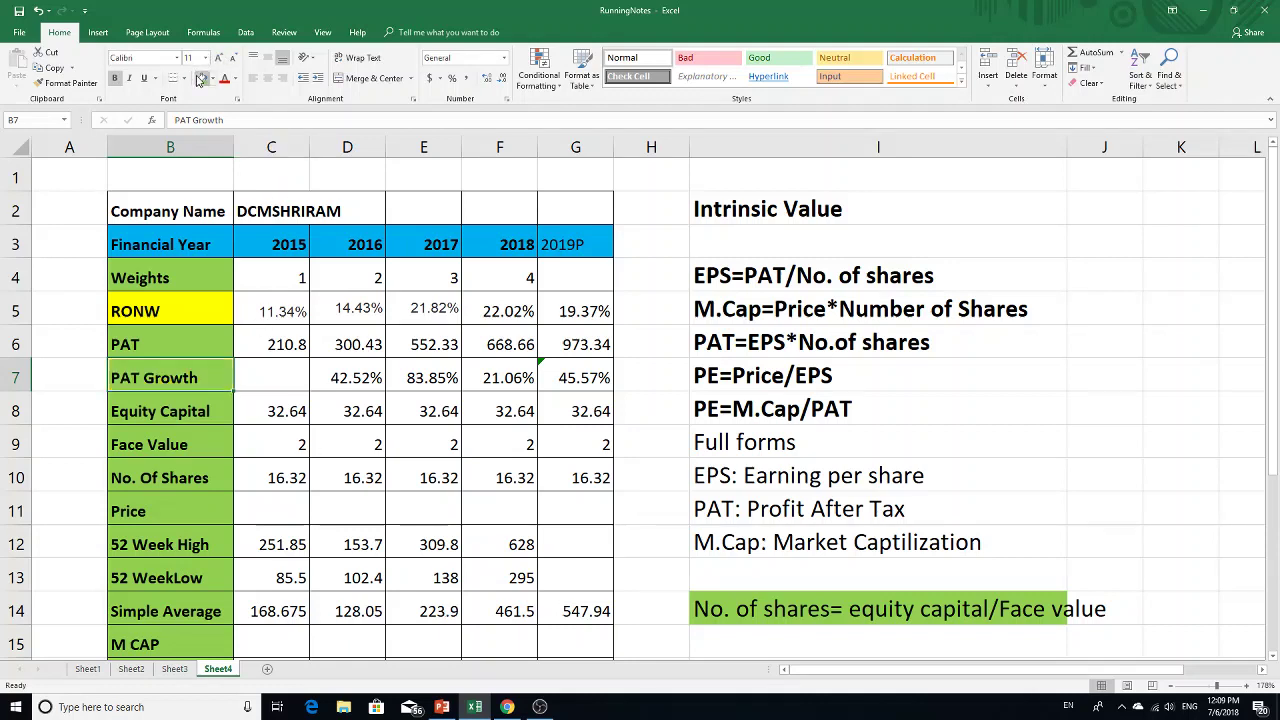
Select the RONW label cell, and switch to Chrome to open DCM Shriram's key financial ratios
click(147, 313)
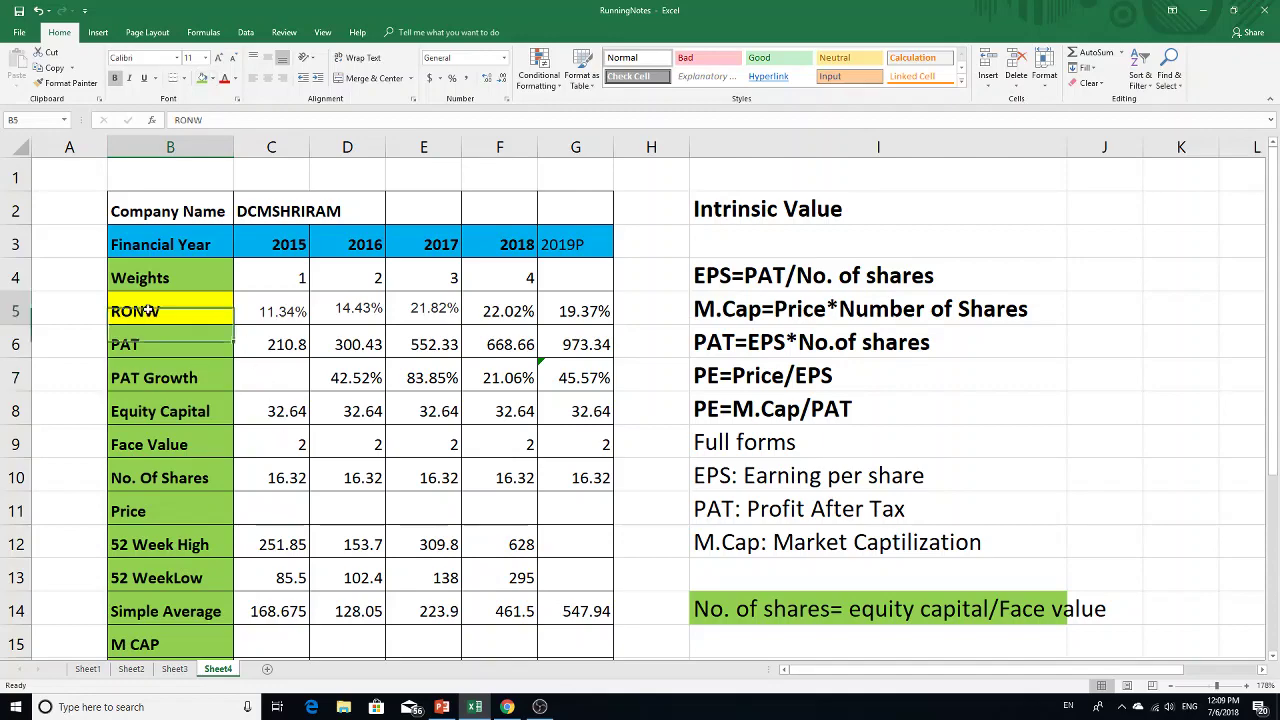
click(507, 707)
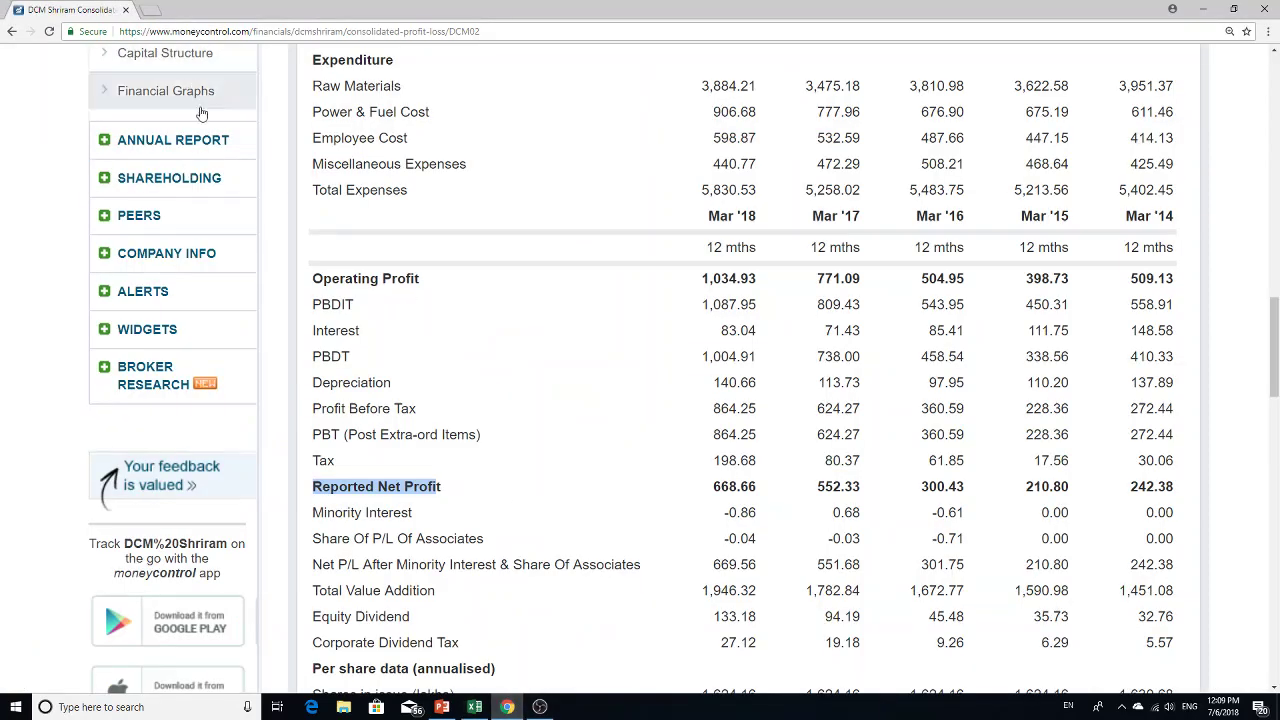
scroll(265, 236, up, 3)
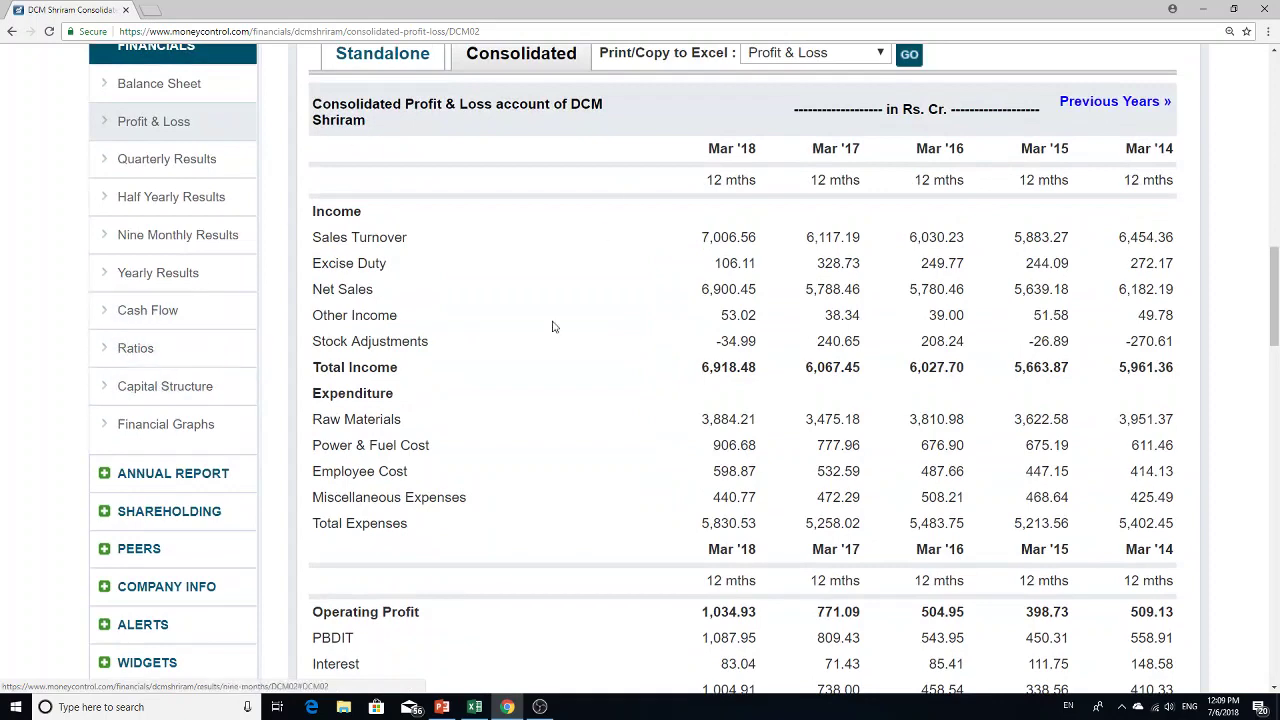
click(145, 348)
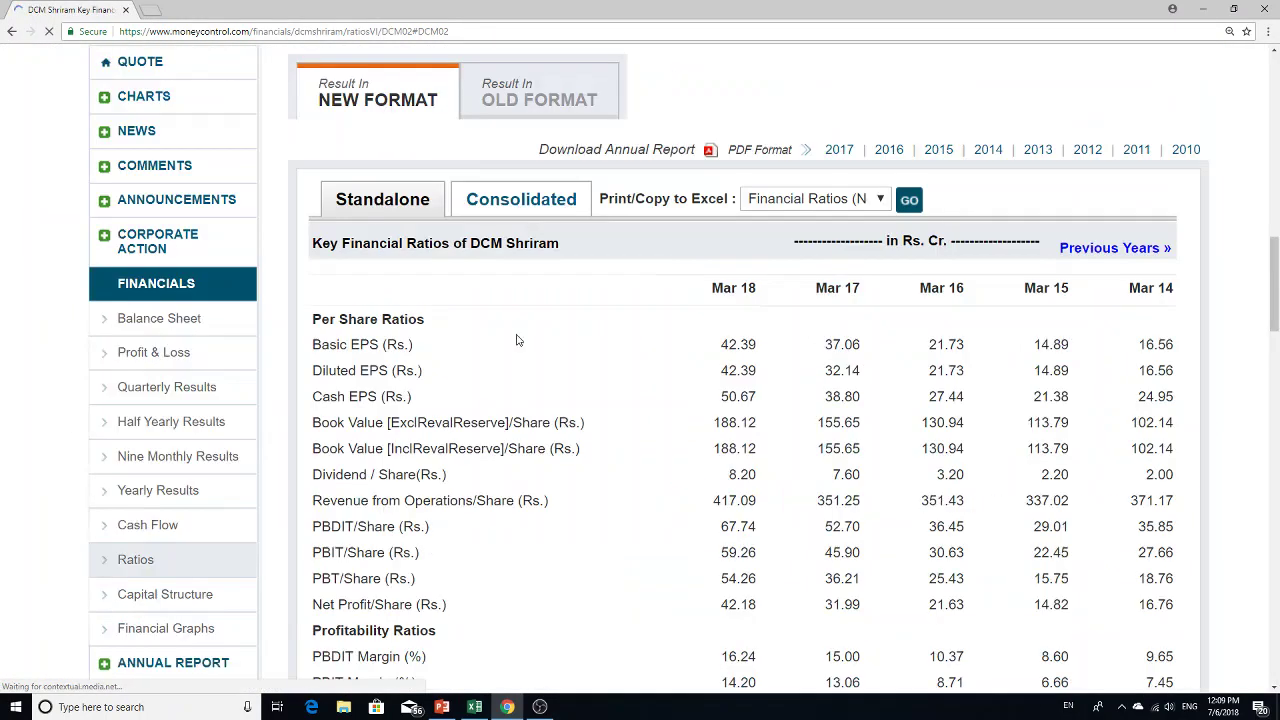
Locate Return on Networth / Equity (%) in the standalone ratios and compare its yearly figures with the RONW row in Excel
scroll(529, 366, down, 3)
scroll(532, 370, down, 1)
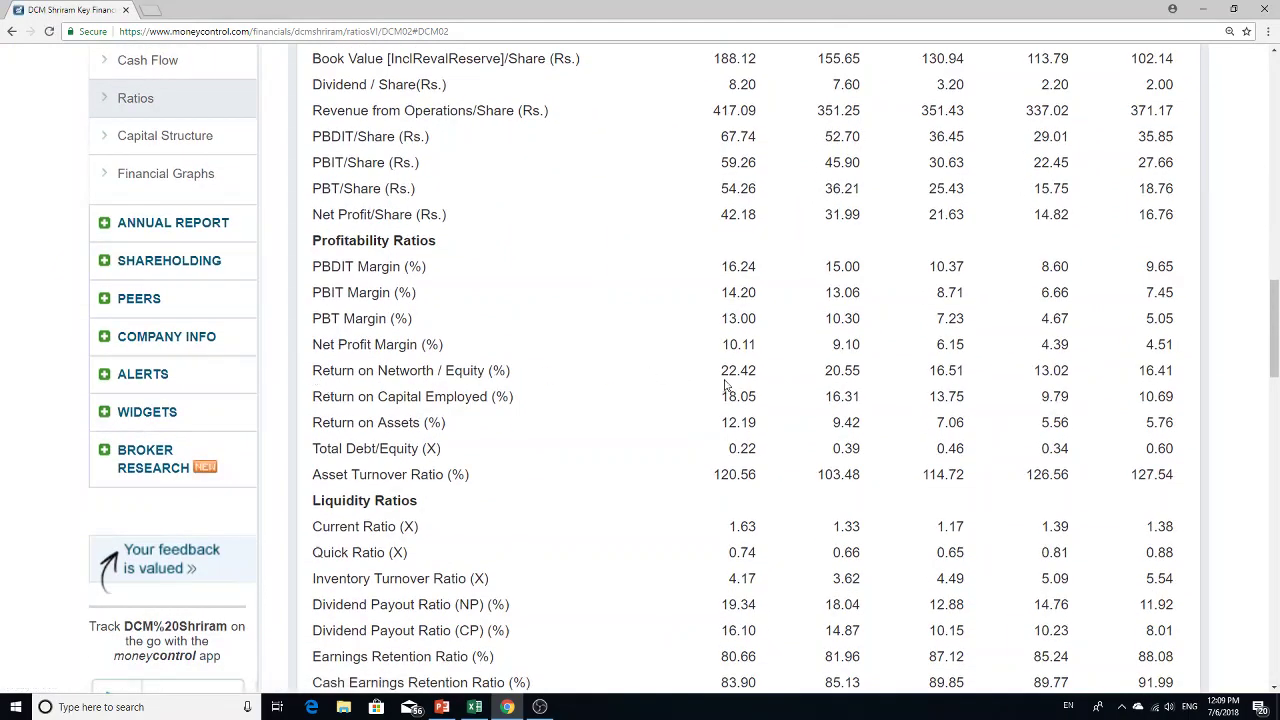
drag(715, 376, 762, 376)
scroll(1062, 398, up, 2)
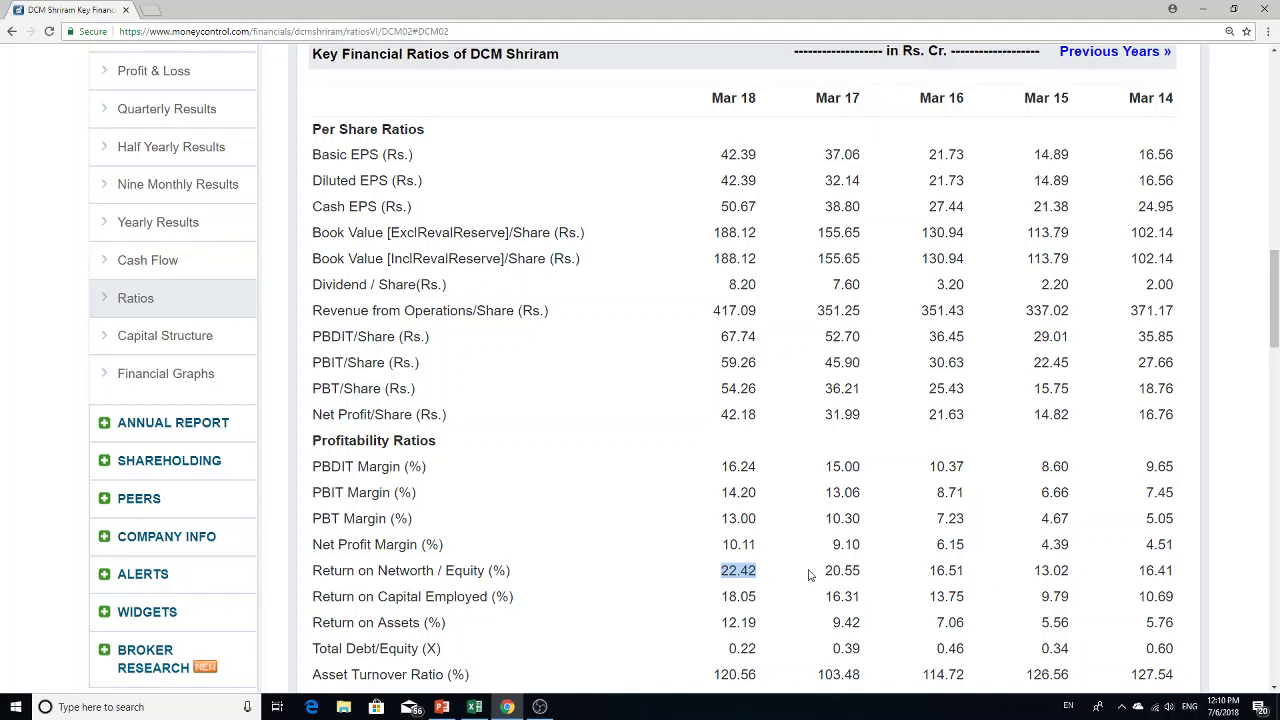
click(474, 707)
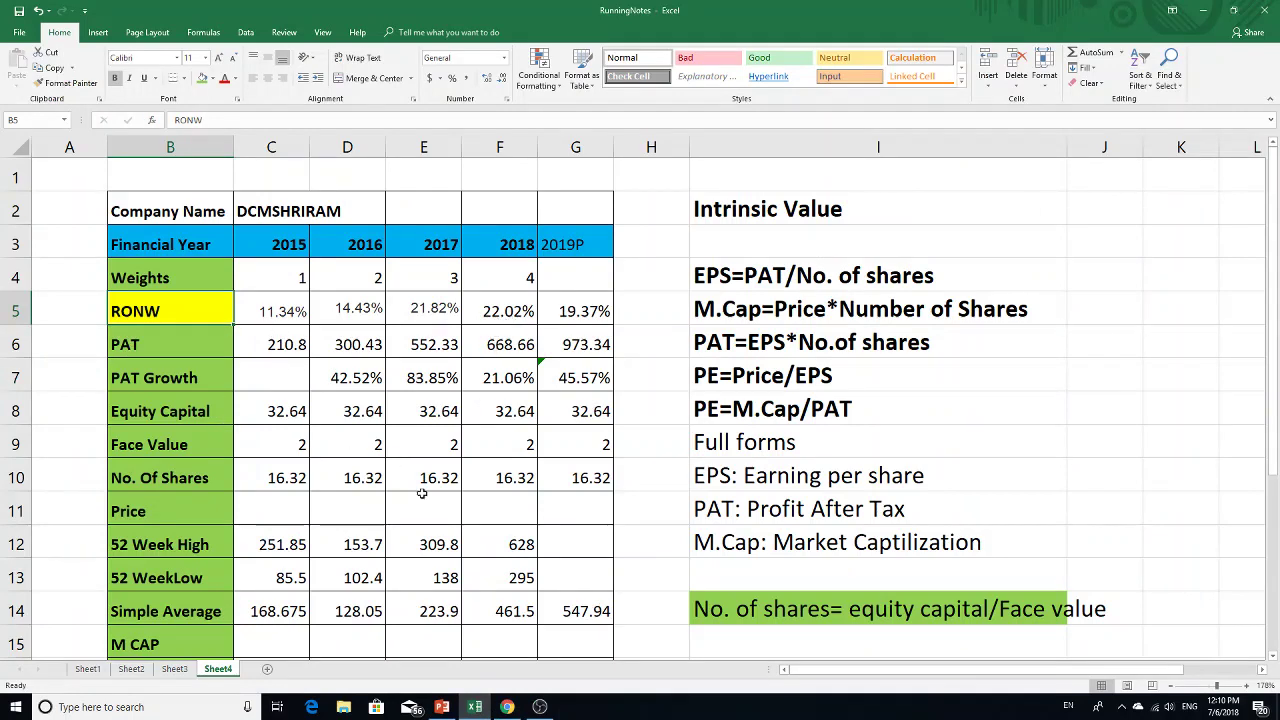
click(506, 707)
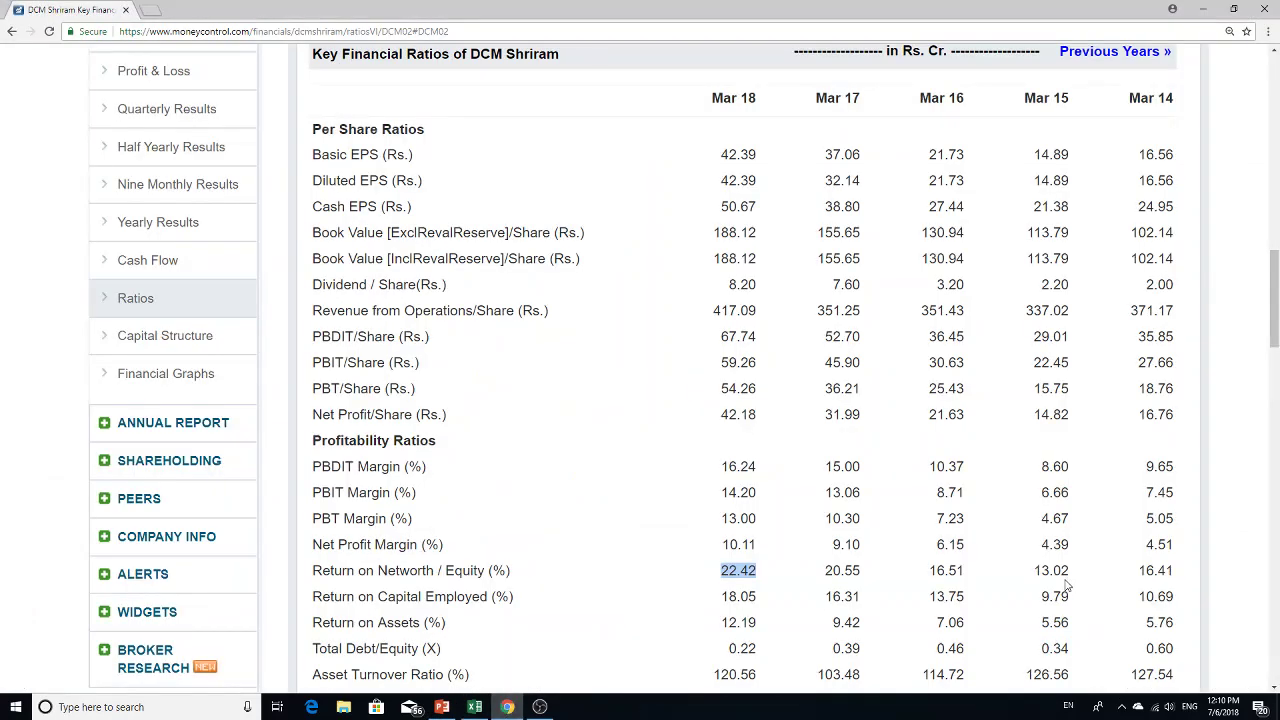
scroll(1066, 587, up, 5)
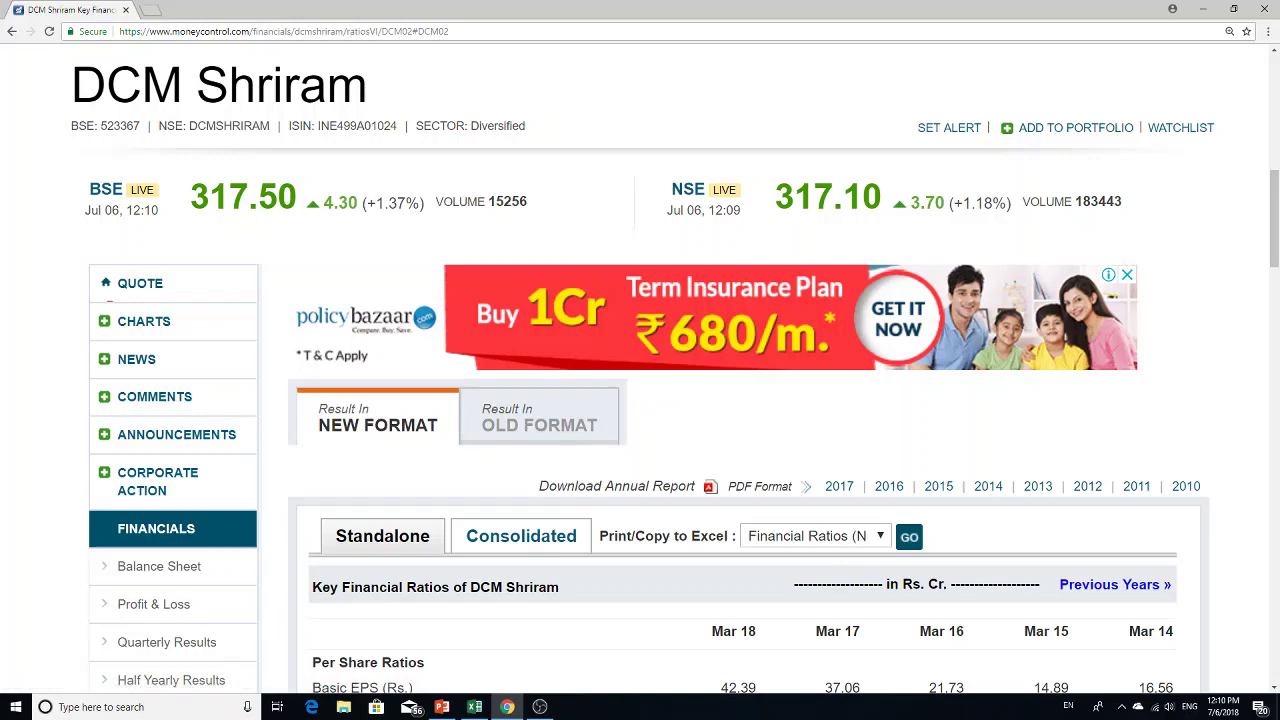
scroll(770, 545, down, 5)
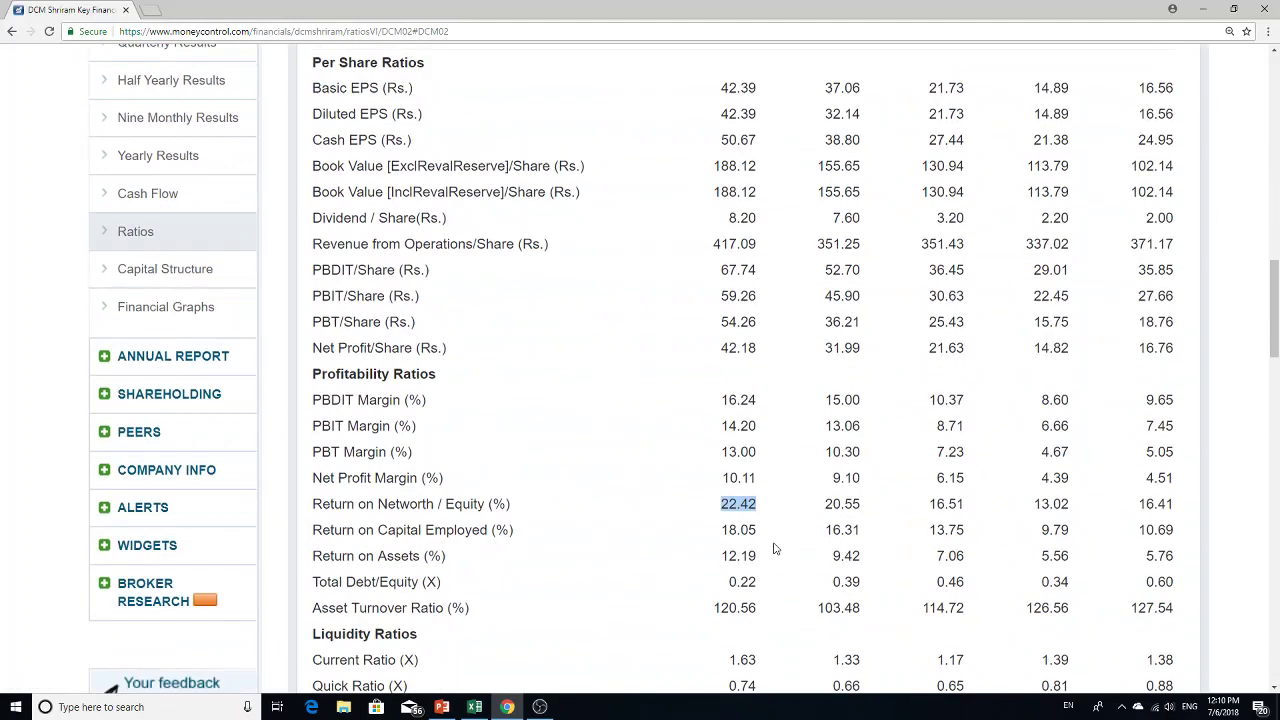
click(1064, 504)
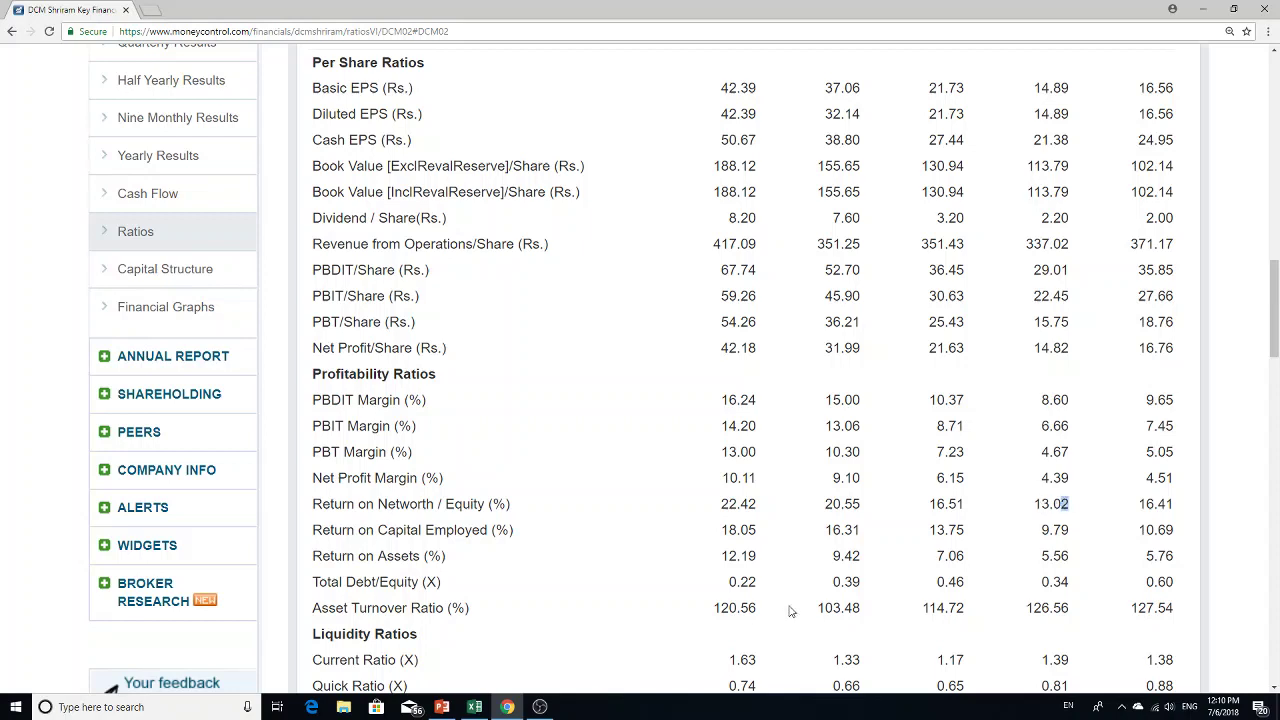
Show the consolidated key financial ratios and locate the Return on Networth/Equity (%) row
mouse_move(507, 710)
scroll(558, 651, up, 5)
click(523, 410)
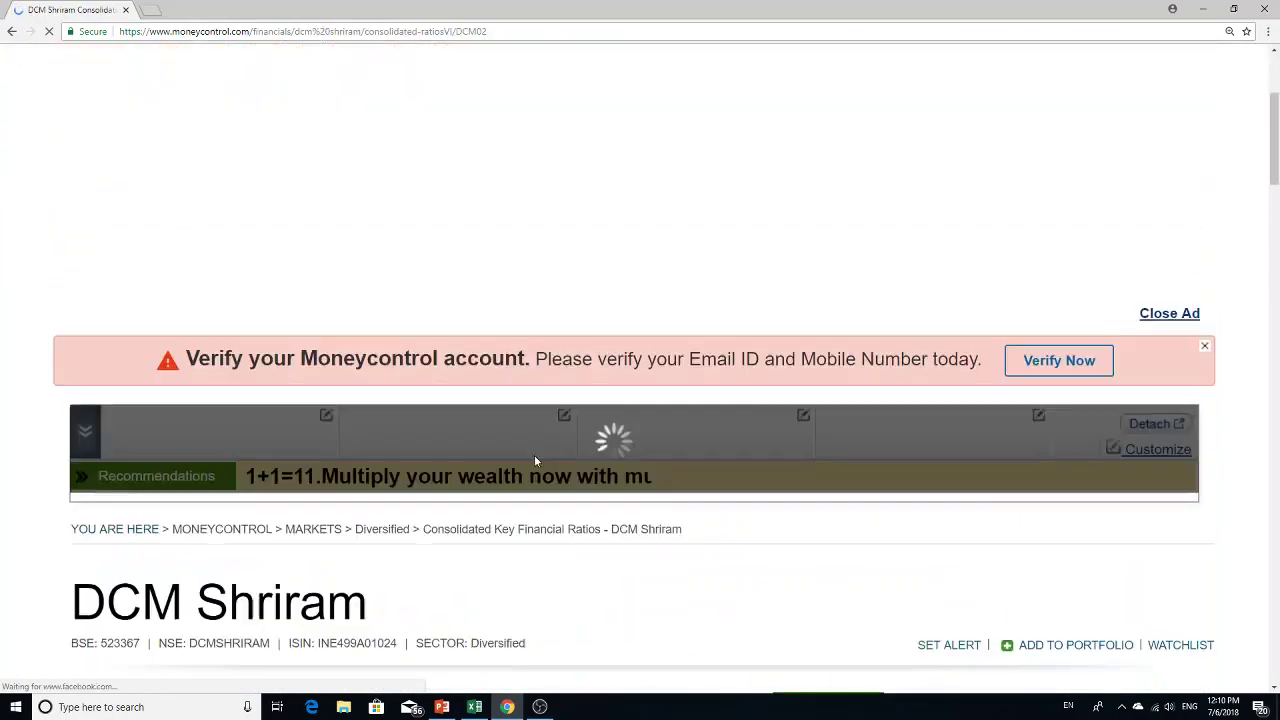
scroll(500, 490, down, 6)
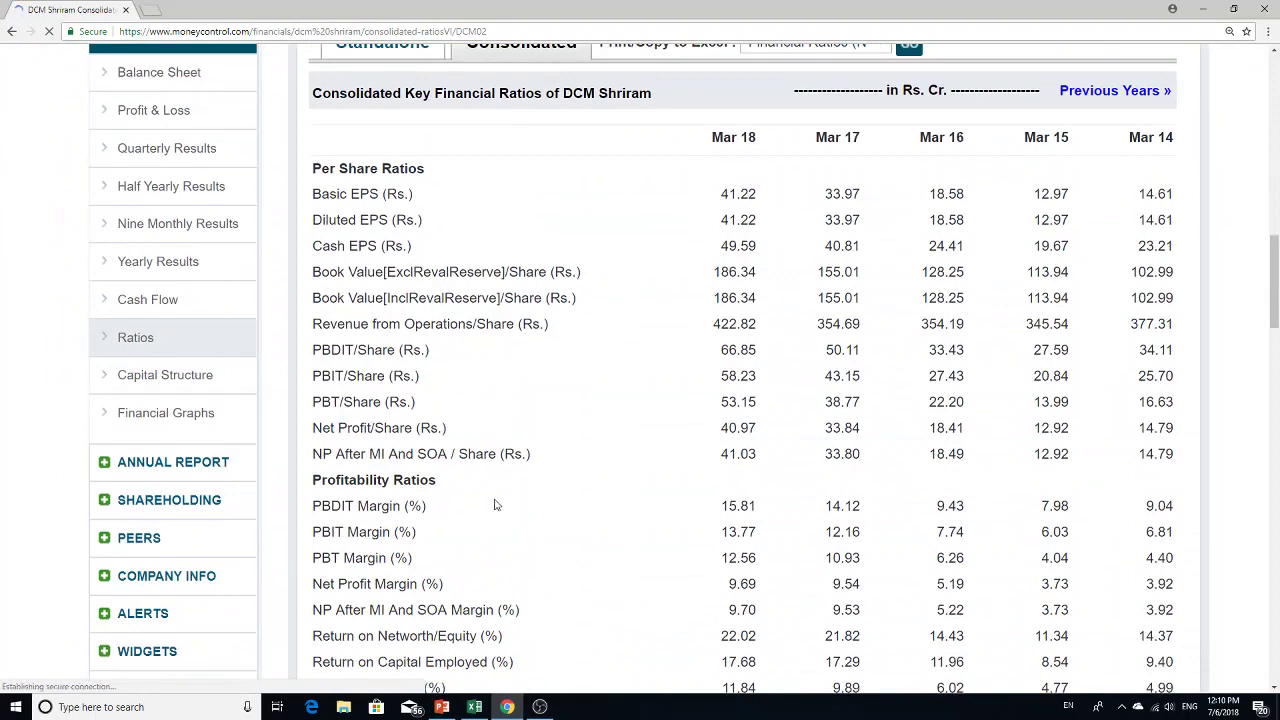
scroll(485, 583, down, 2)
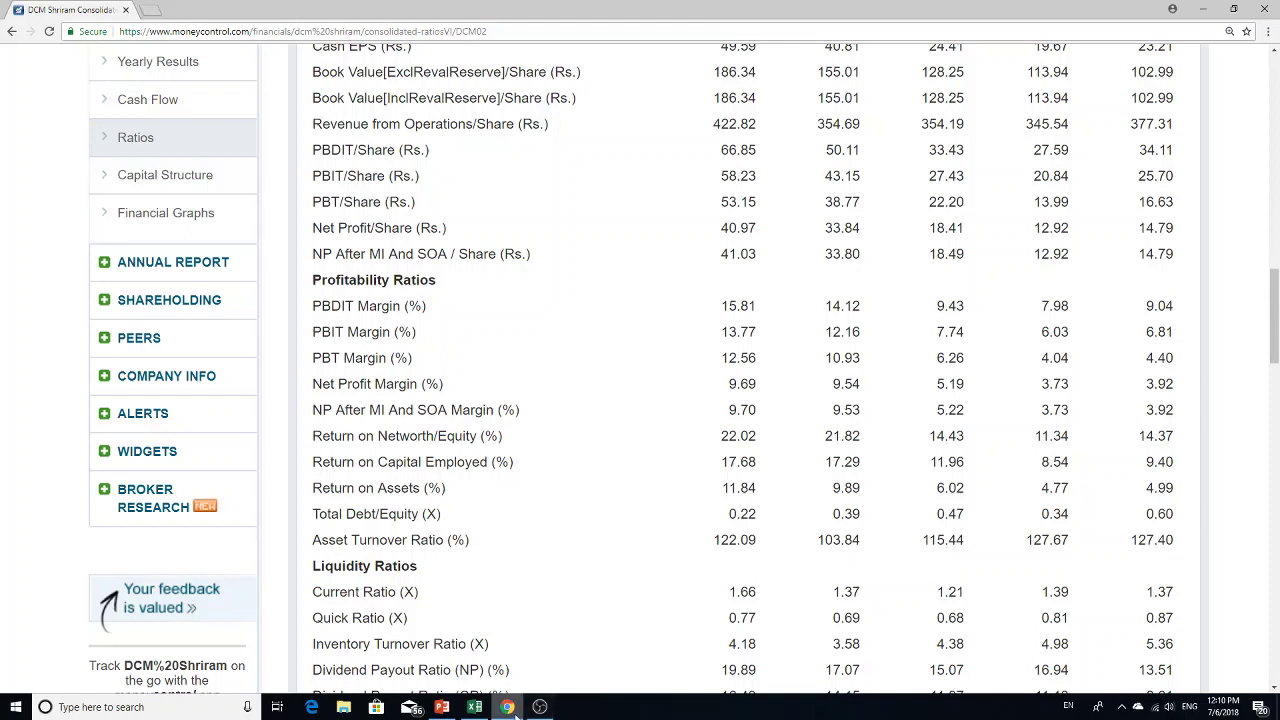
Compare the RONW row in Excel with the consolidated Return on Networth/Equity figures in Chrome, year by year
click(474, 707)
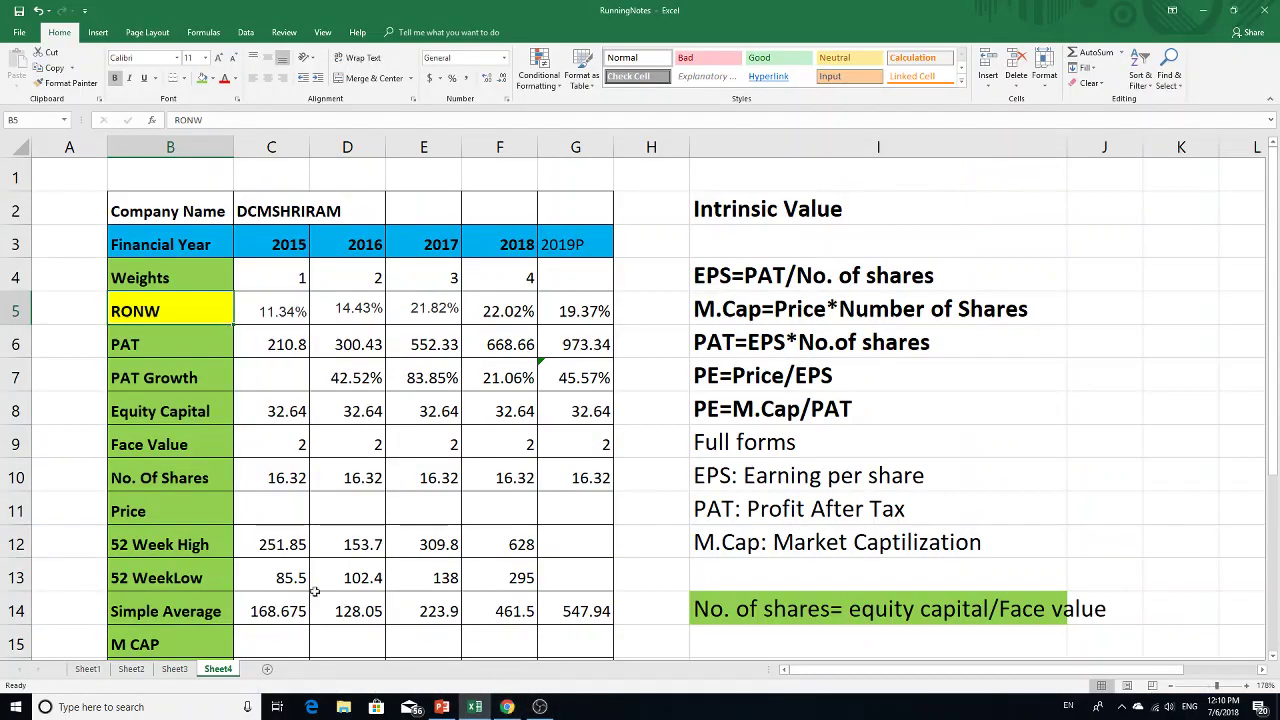
click(480, 707)
click(476, 707)
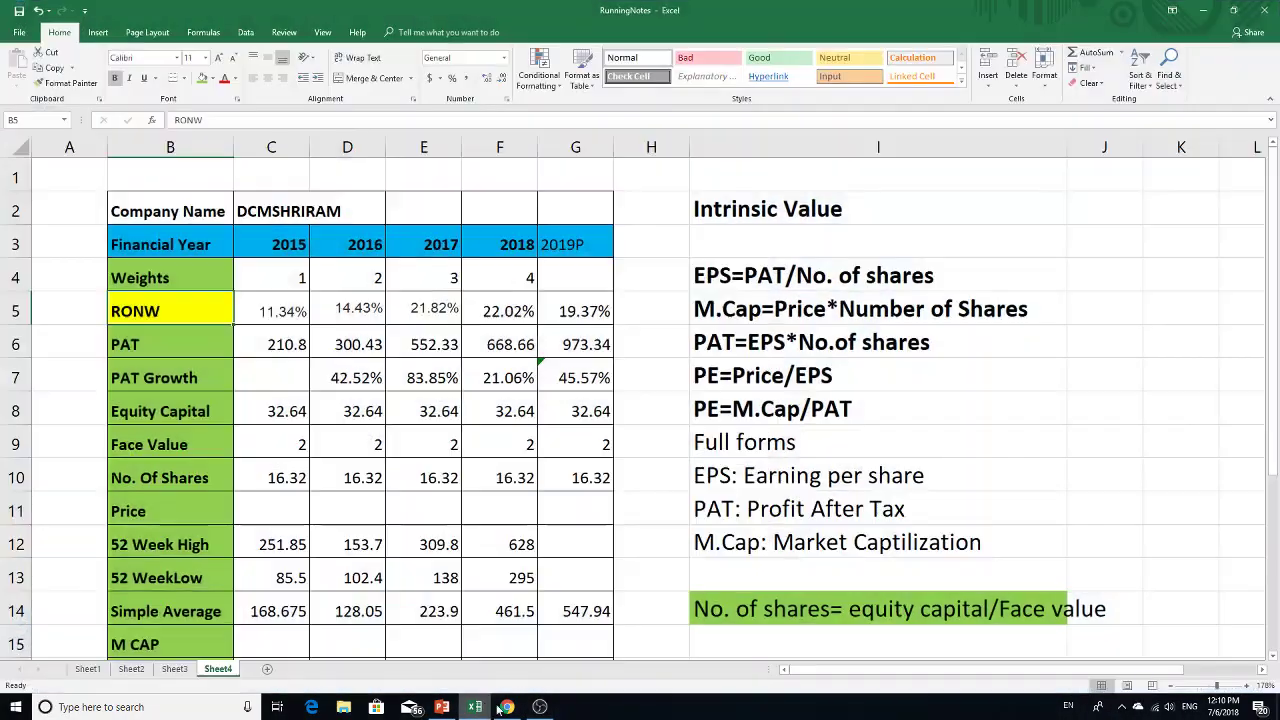
click(507, 707)
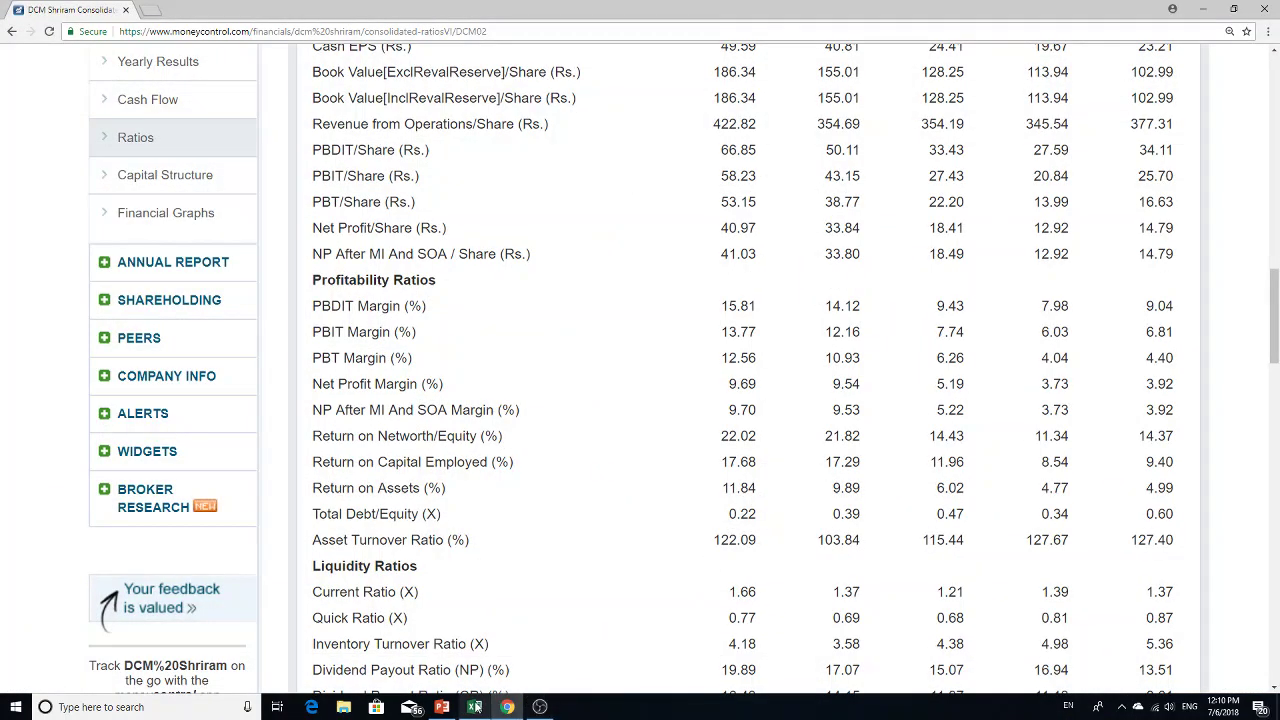
click(476, 707)
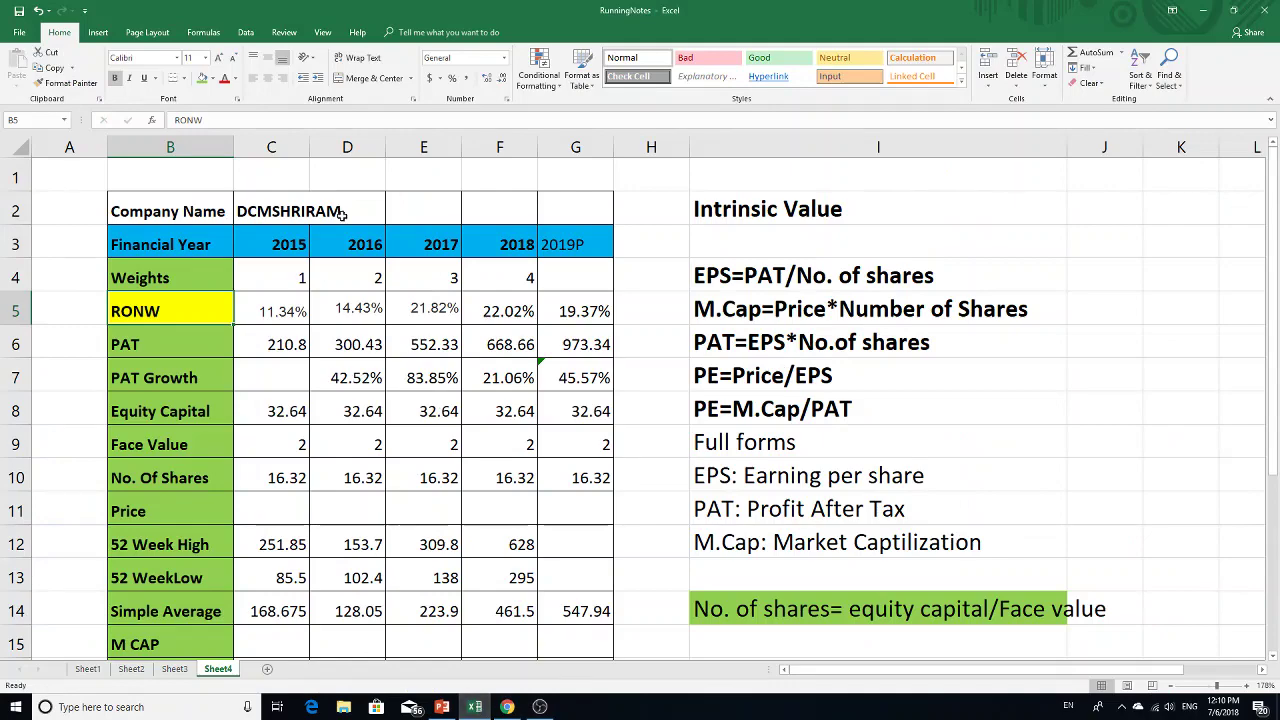
click(507, 707)
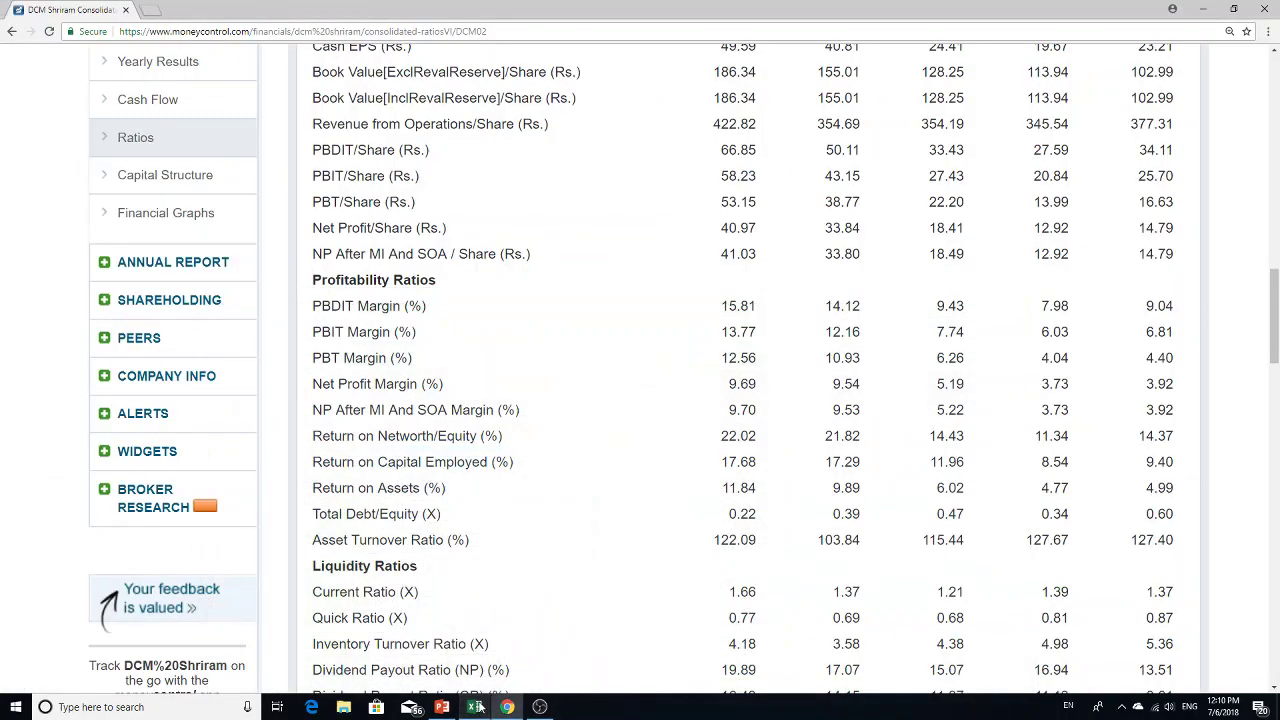
scroll(463, 450, up, 3)
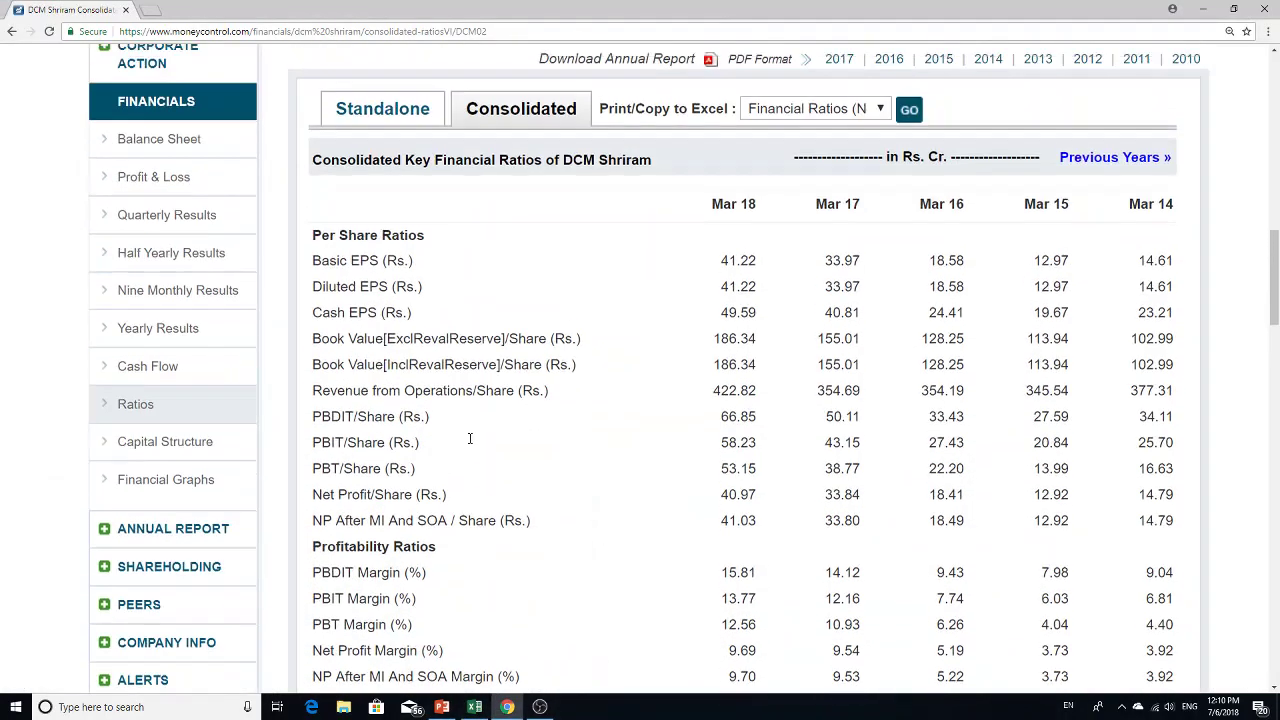
scroll(511, 528, down, 4)
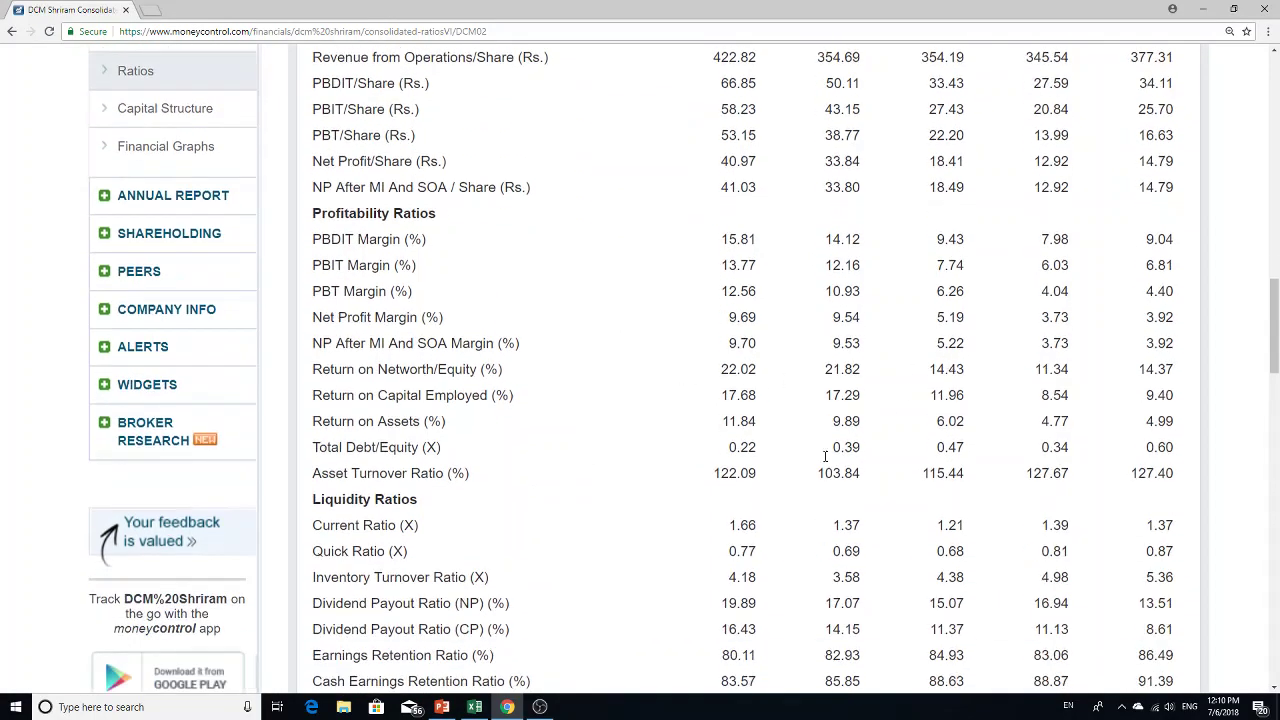
Switch to Excel and fill the RONW label cell with light green
click(475, 707)
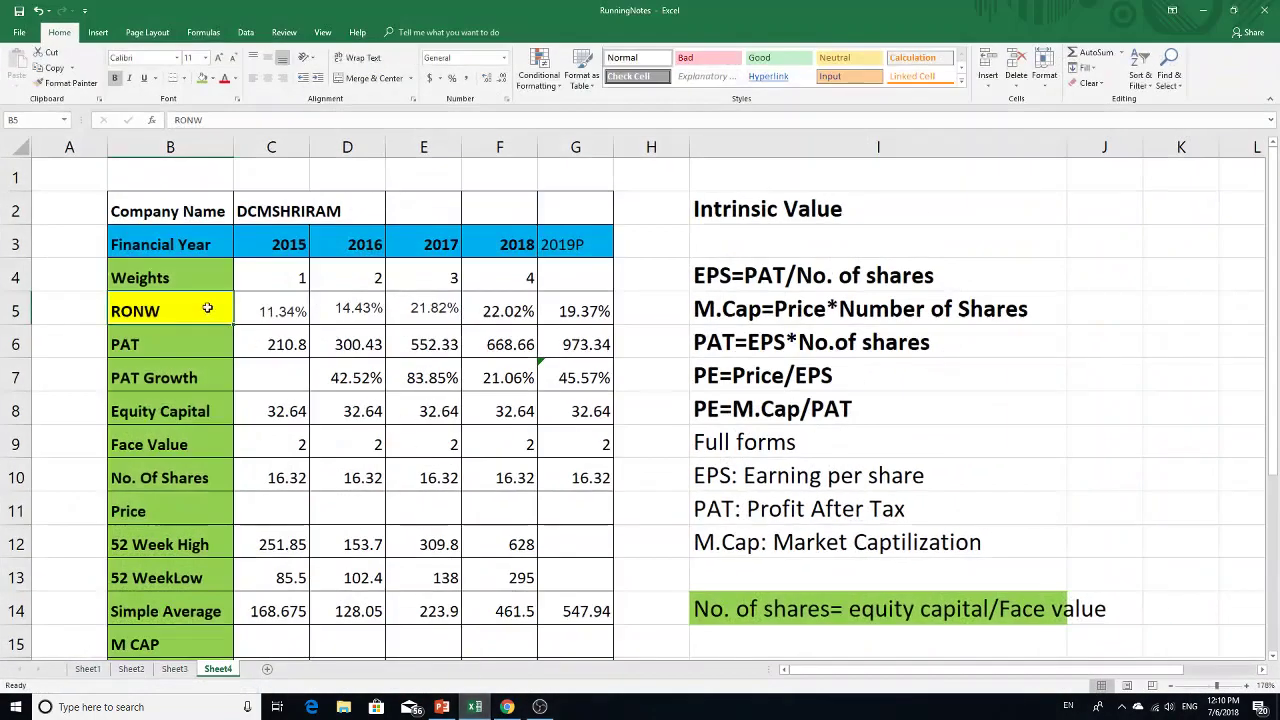
click(203, 79)
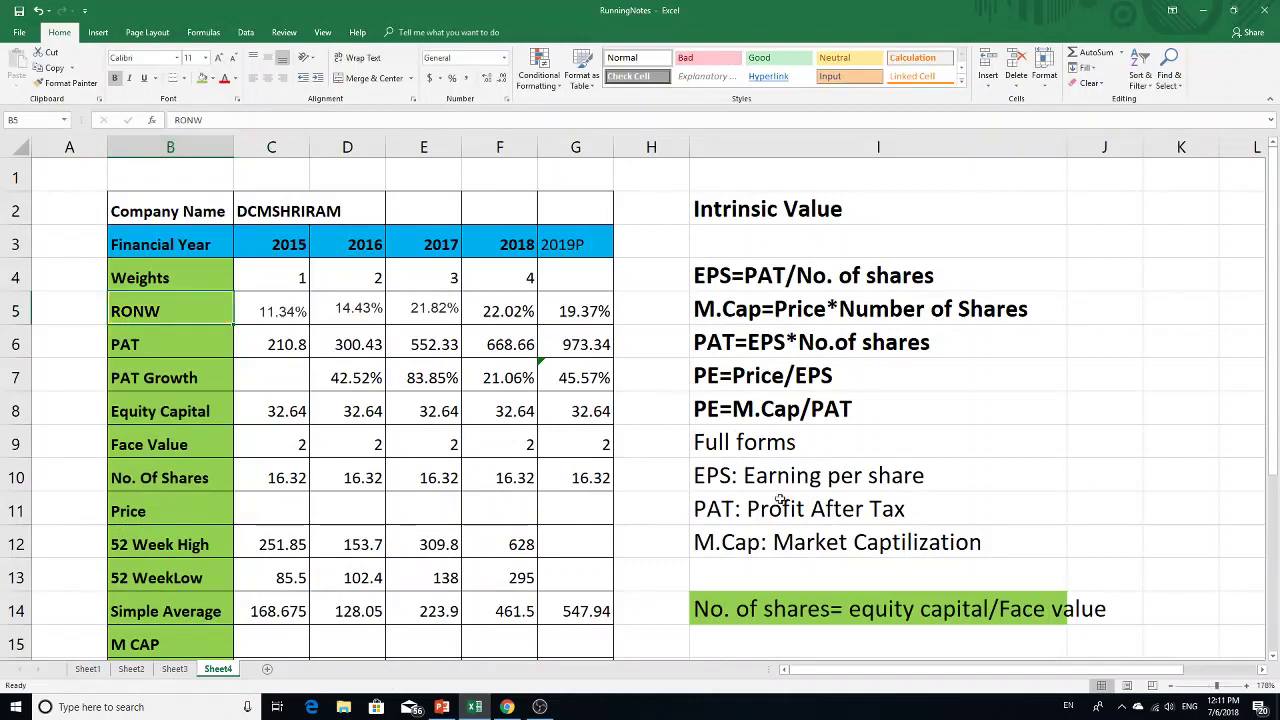
click(1069, 472)
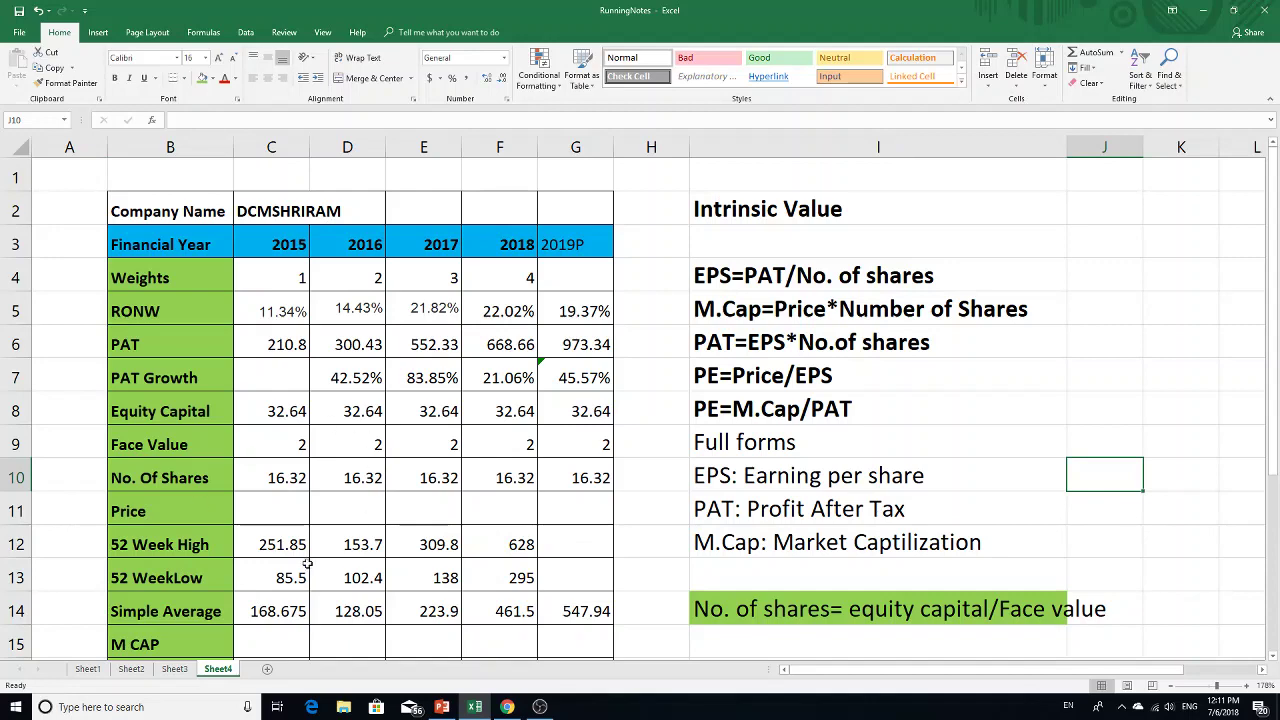
scroll(307, 563, down, 3)
scroll(254, 502, up, 2)
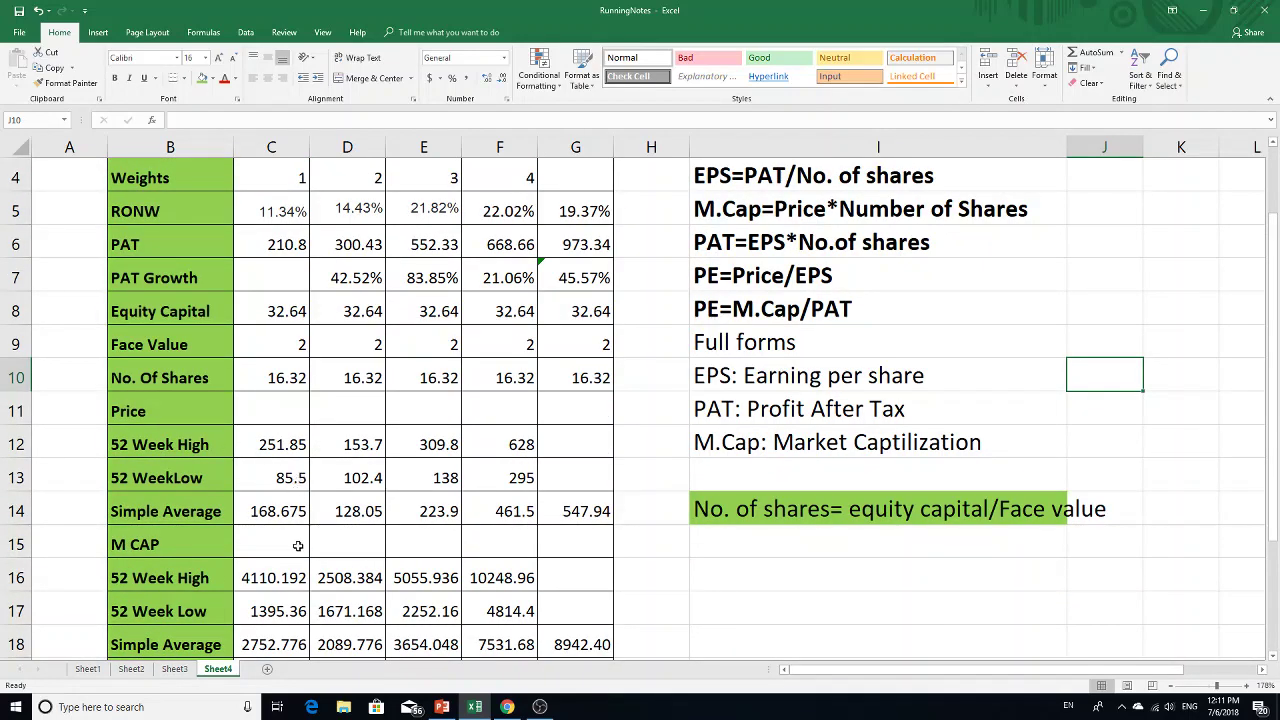
scroll(293, 472, up, 1)
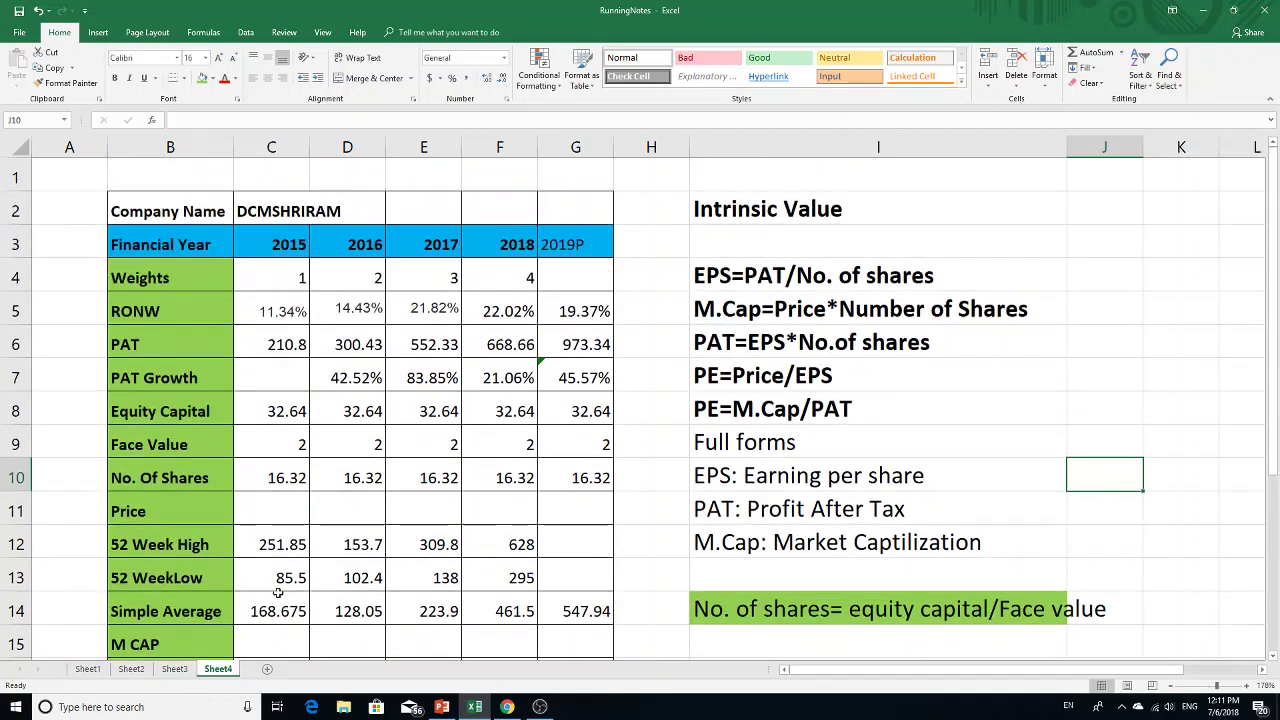
scroll(276, 596, down, 2)
scroll(278, 593, up, 2)
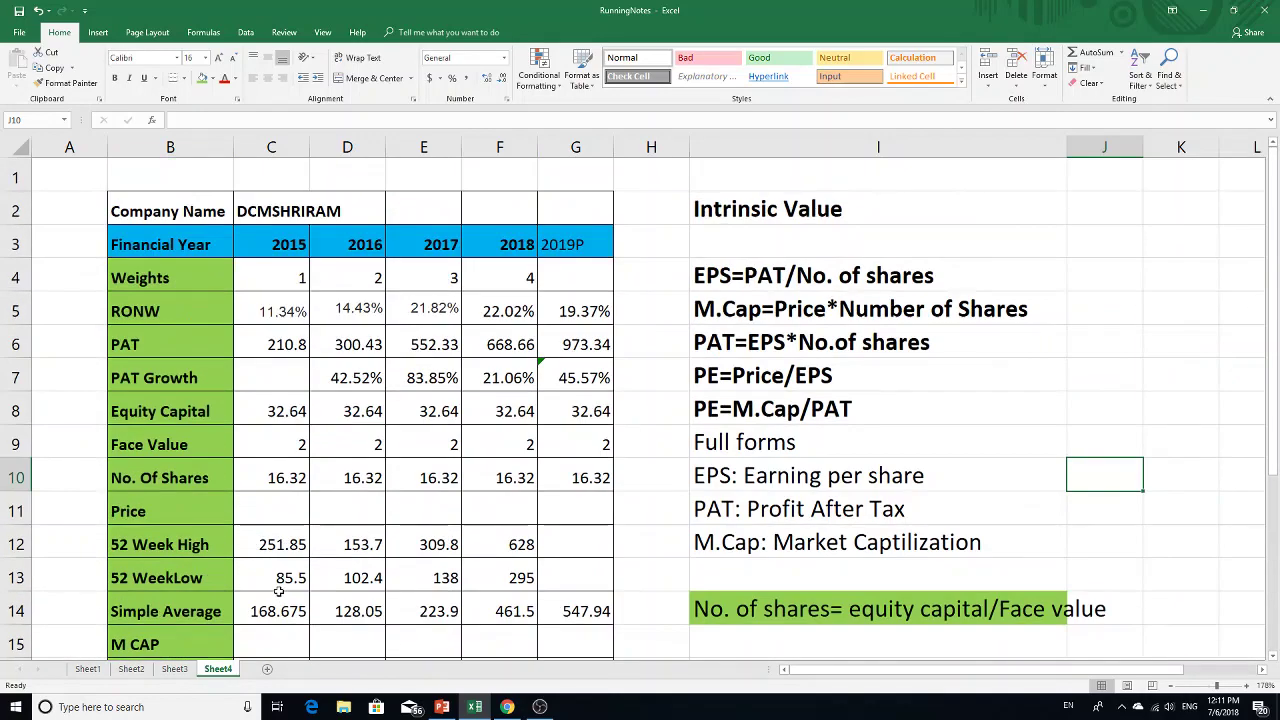